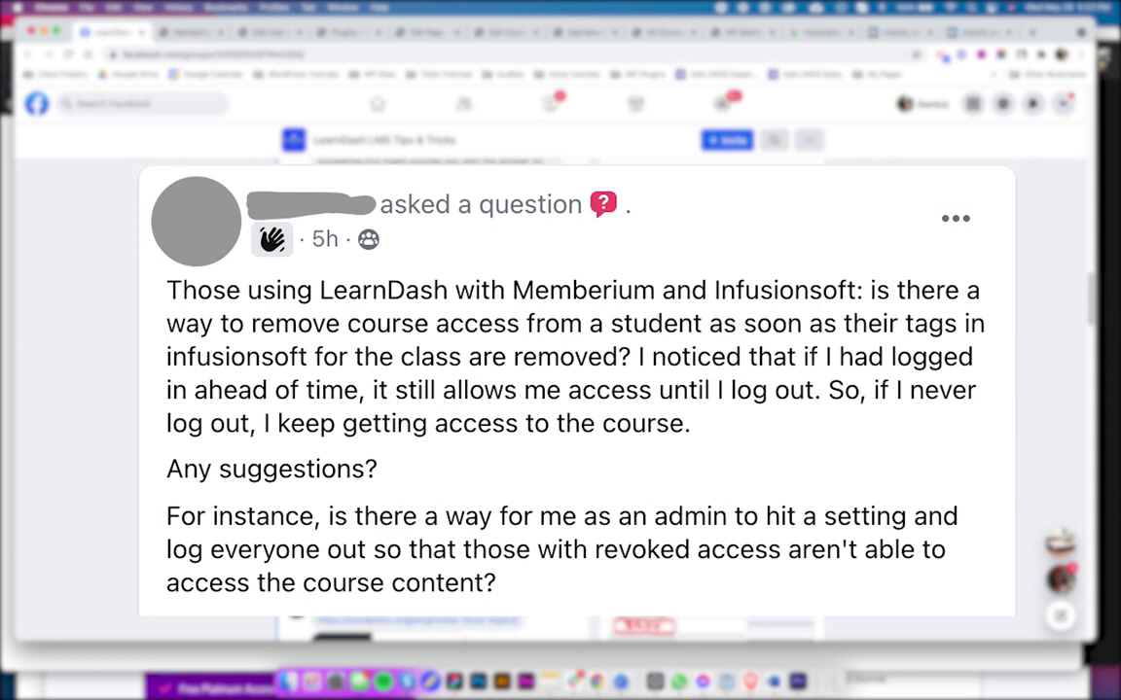
Step: Review the test user's enrolled courses and Memberium tags, including Free Membership and Paid Membership
{"action": "left_click", "coordinate": [243, 32]}
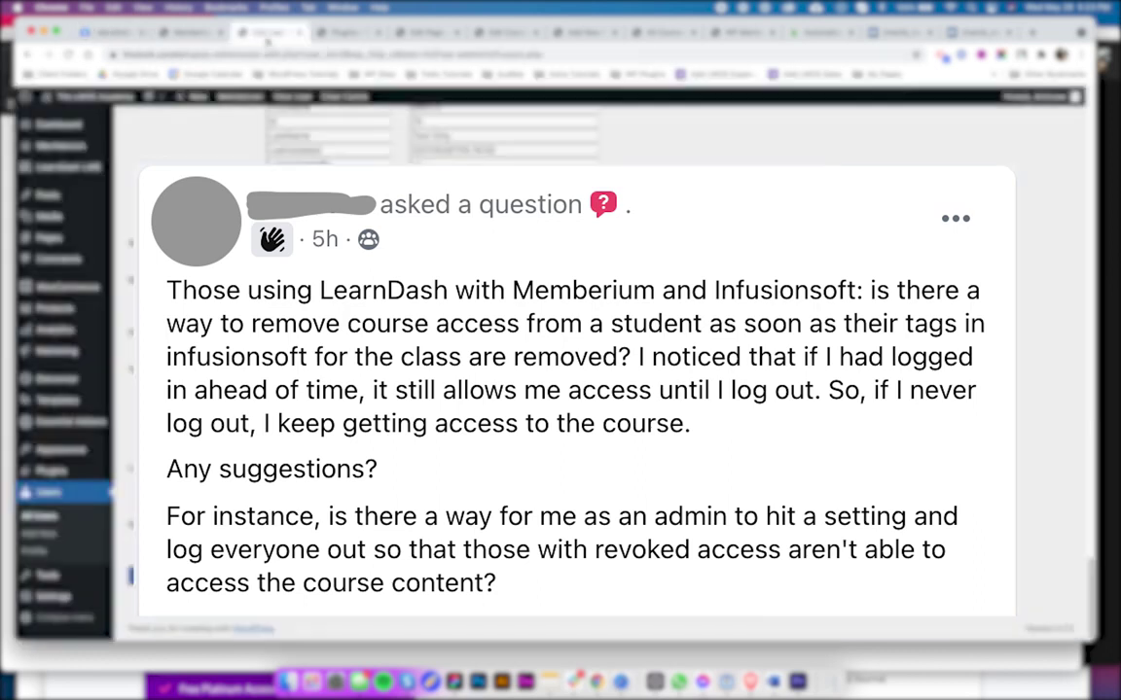
{"action": "scroll", "coordinate": [568, 295], "scroll_direction": "up", "scroll_amount": 20}
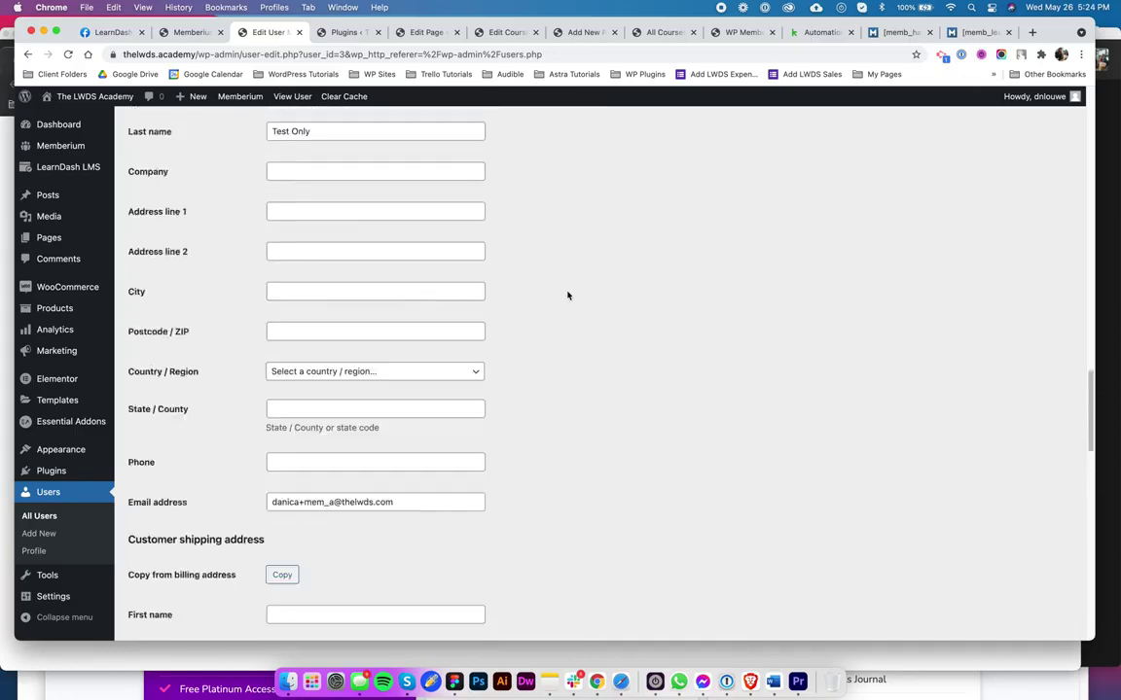
{"action": "scroll", "coordinate": [568, 295], "scroll_direction": "up", "scroll_amount": 3}
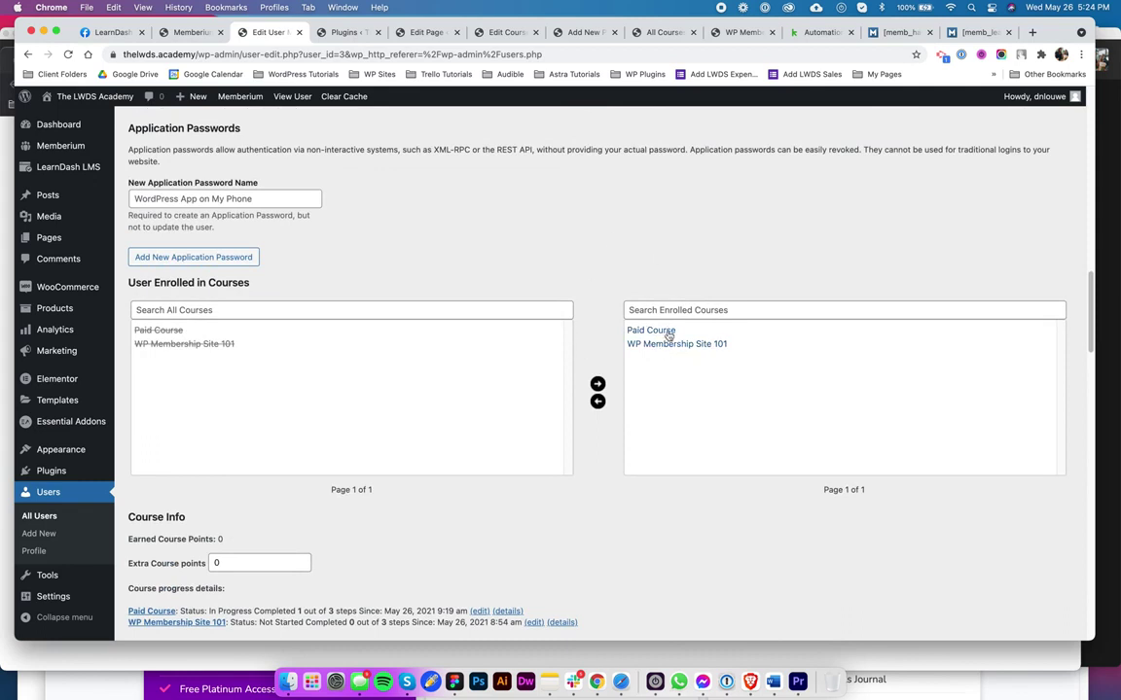
{"action": "scroll", "coordinate": [681, 292], "scroll_direction": "up", "scroll_amount": 2}
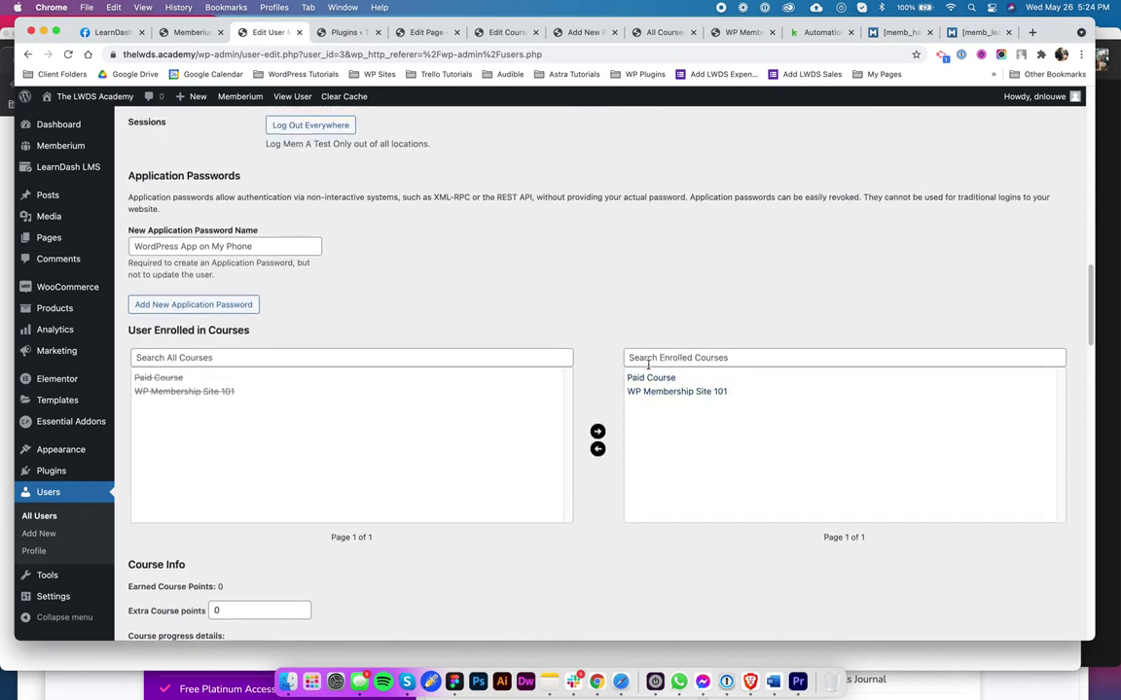
{"action": "scroll", "coordinate": [598, 272], "scroll_direction": "up", "scroll_amount": 5}
{"action": "scroll", "coordinate": [598, 272], "scroll_direction": "down", "scroll_amount": 8}
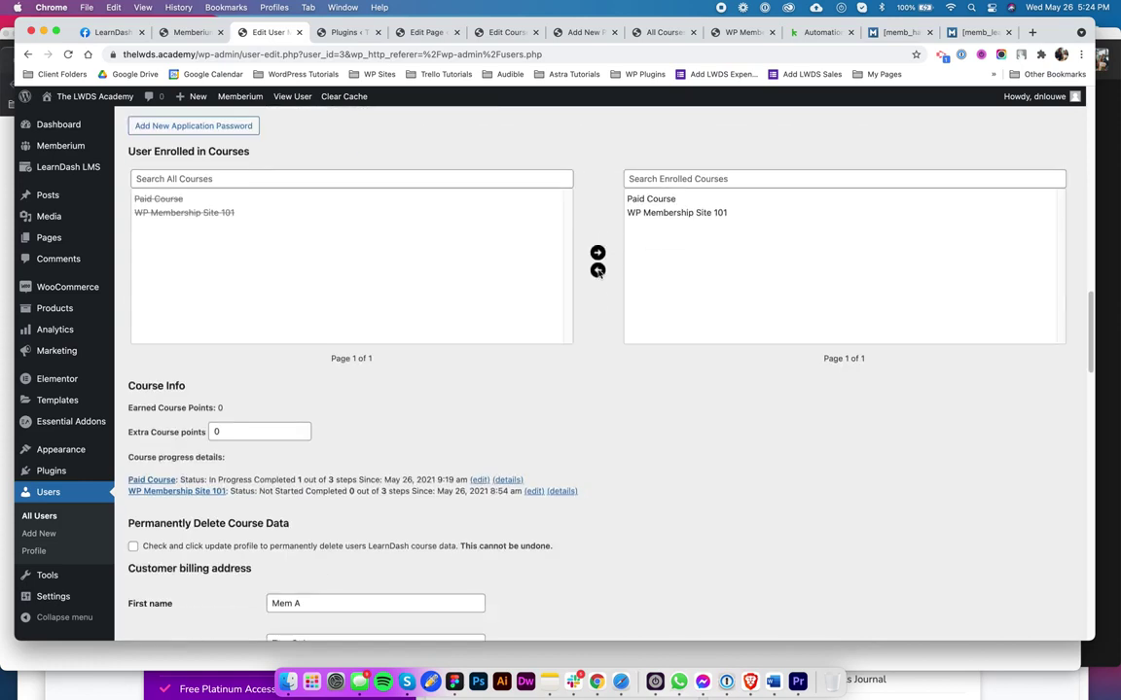
{"action": "scroll", "coordinate": [638, 242], "scroll_direction": "down", "scroll_amount": 9}
{"action": "scroll", "coordinate": [690, 374], "scroll_direction": "down", "scroll_amount": 15}
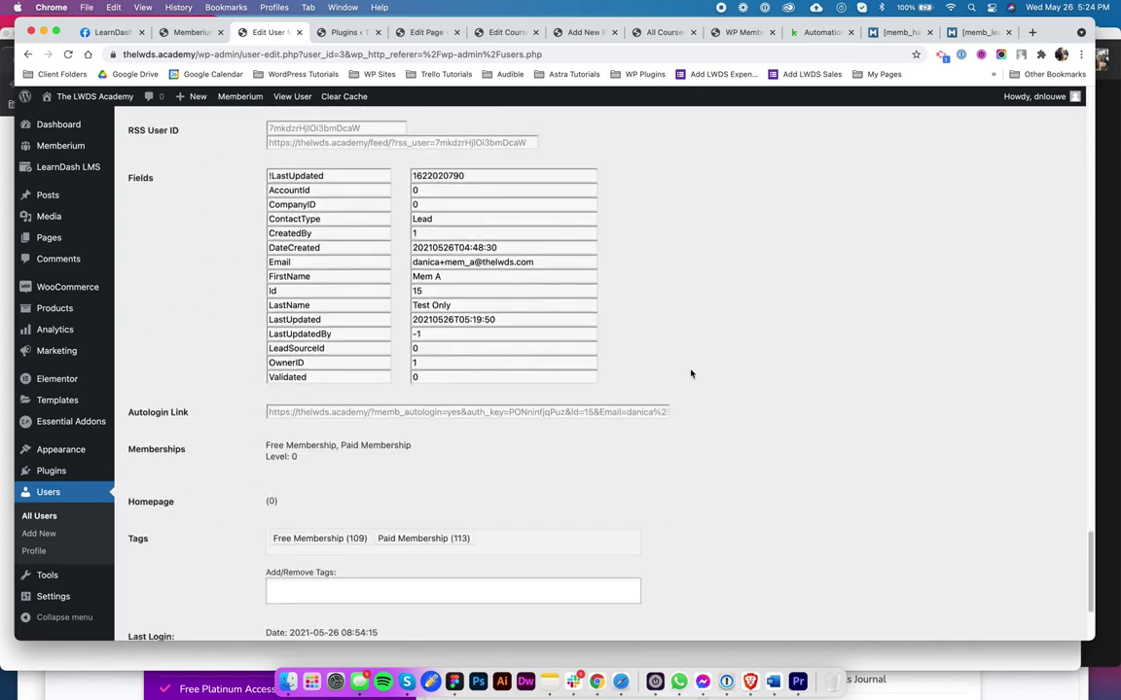
{"action": "scroll", "coordinate": [691, 374], "scroll_direction": "up", "scroll_amount": 4}
{"action": "scroll", "coordinate": [409, 419], "scroll_direction": "down", "scroll_amount": 4}
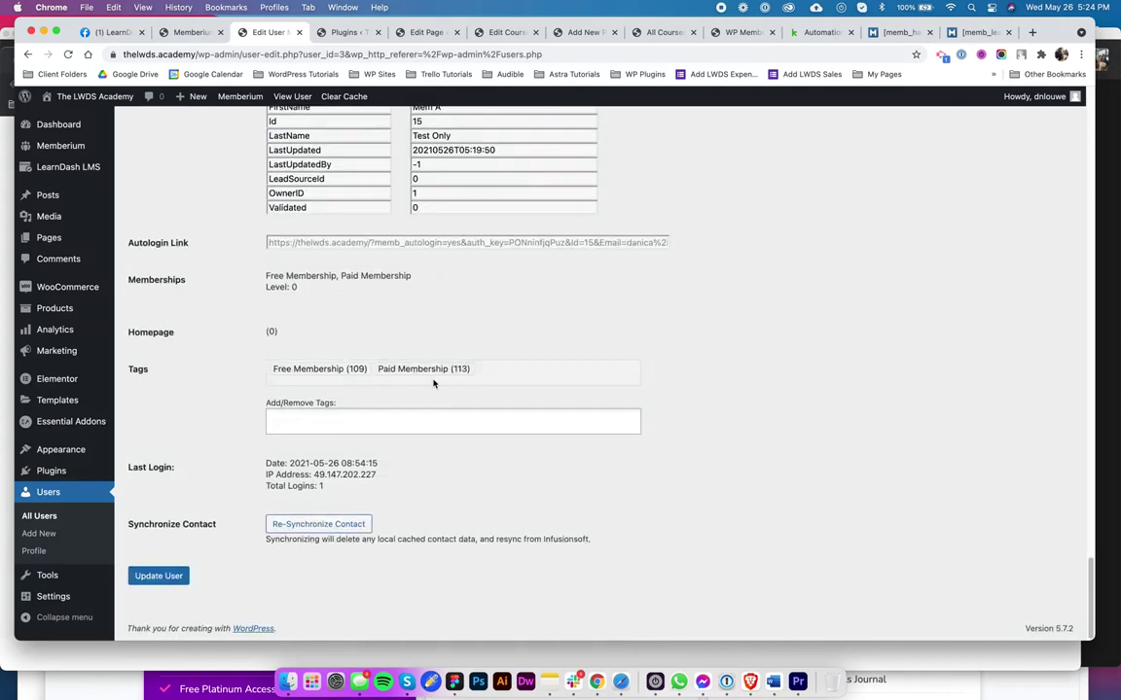
Step: Check which tags the Paid Membership level uses, then return to the test user's profile
{"action": "left_click", "coordinate": [190, 36]}
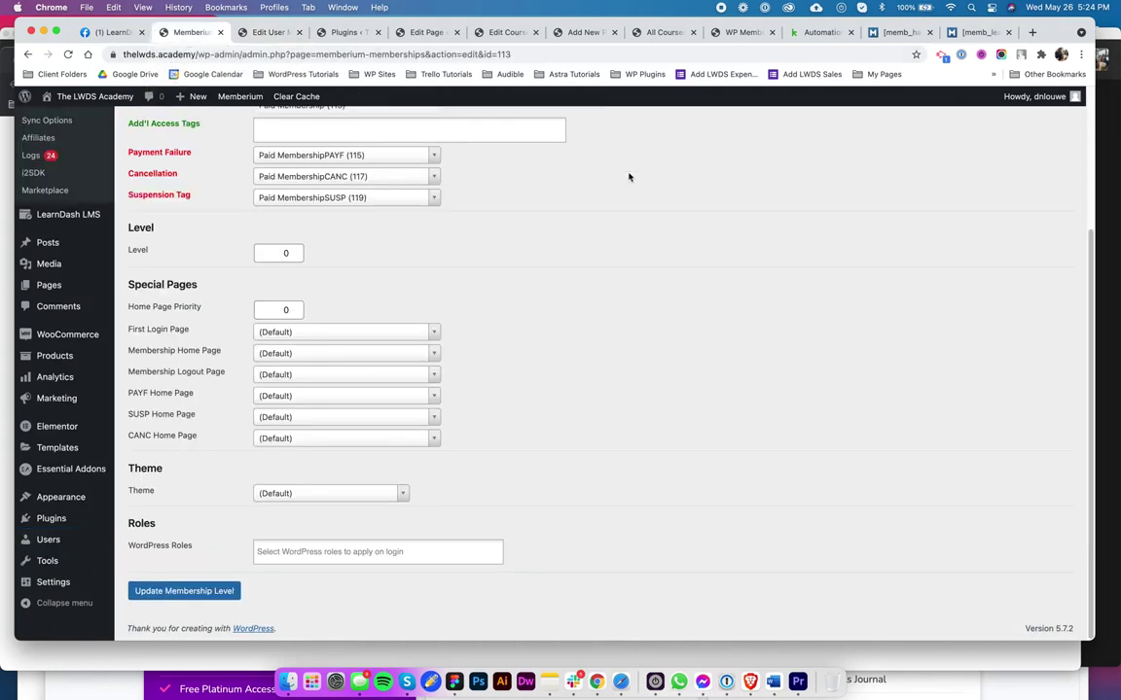
{"action": "scroll", "coordinate": [415, 261], "scroll_direction": "up", "scroll_amount": 3}
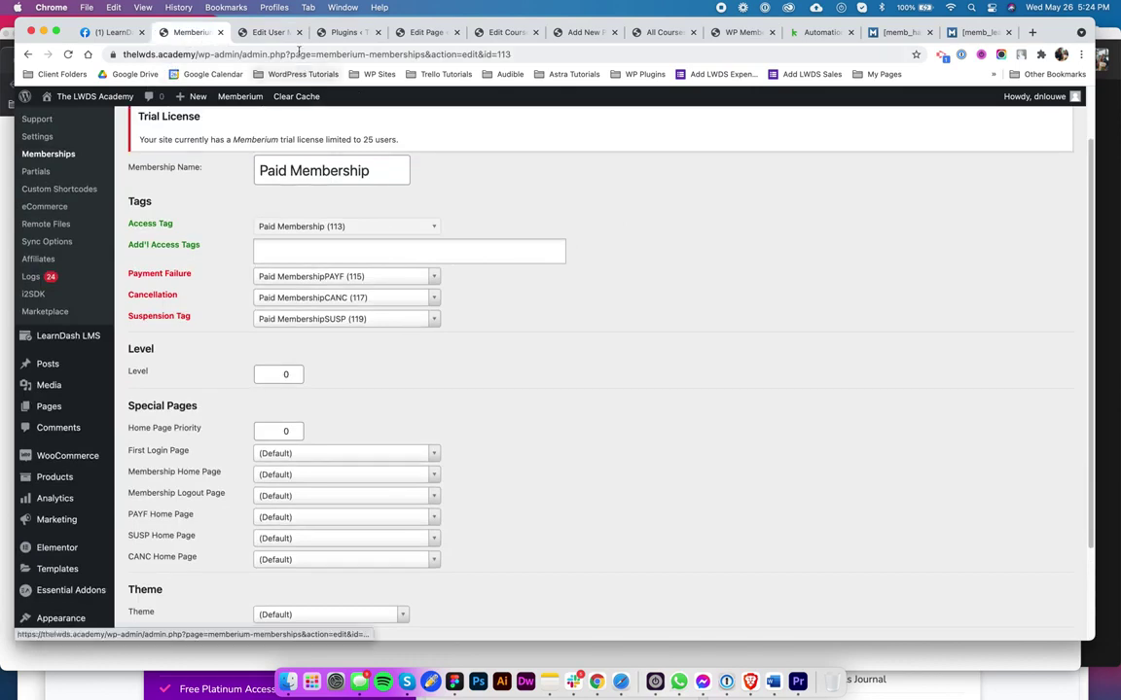
{"action": "left_click", "coordinate": [270, 35]}
{"action": "right_click", "coordinate": [596, 681]}
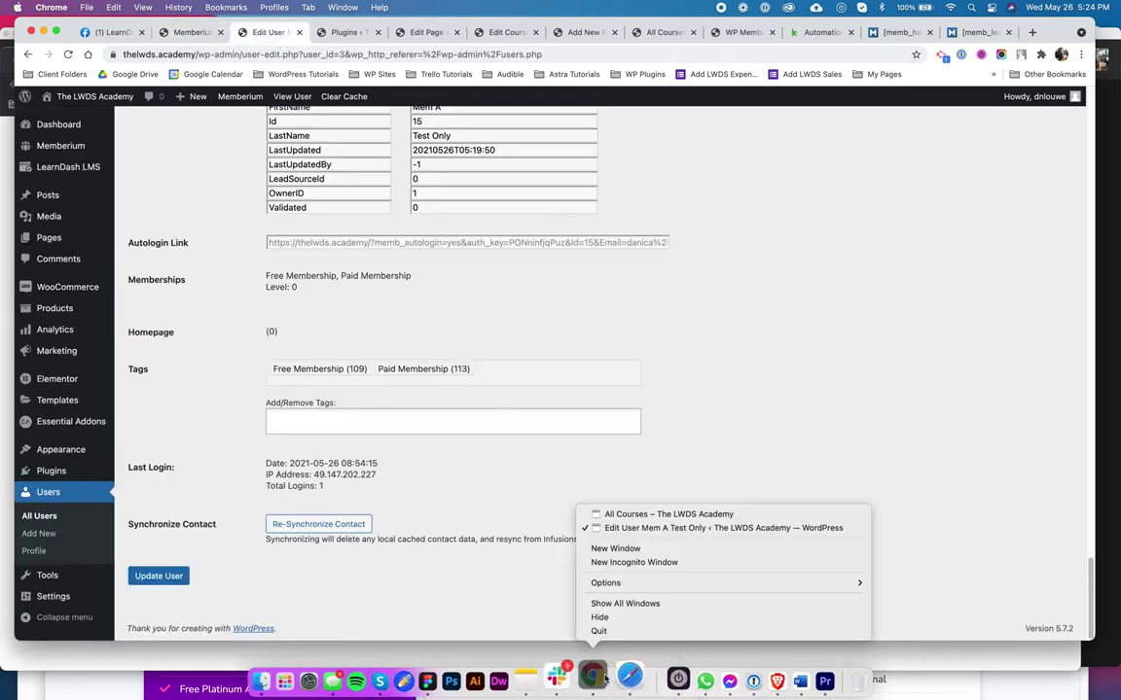
Step: As the test user, view Paid Course at 33% complete, then go back to All Courses
{"action": "left_click", "coordinate": [682, 516]}
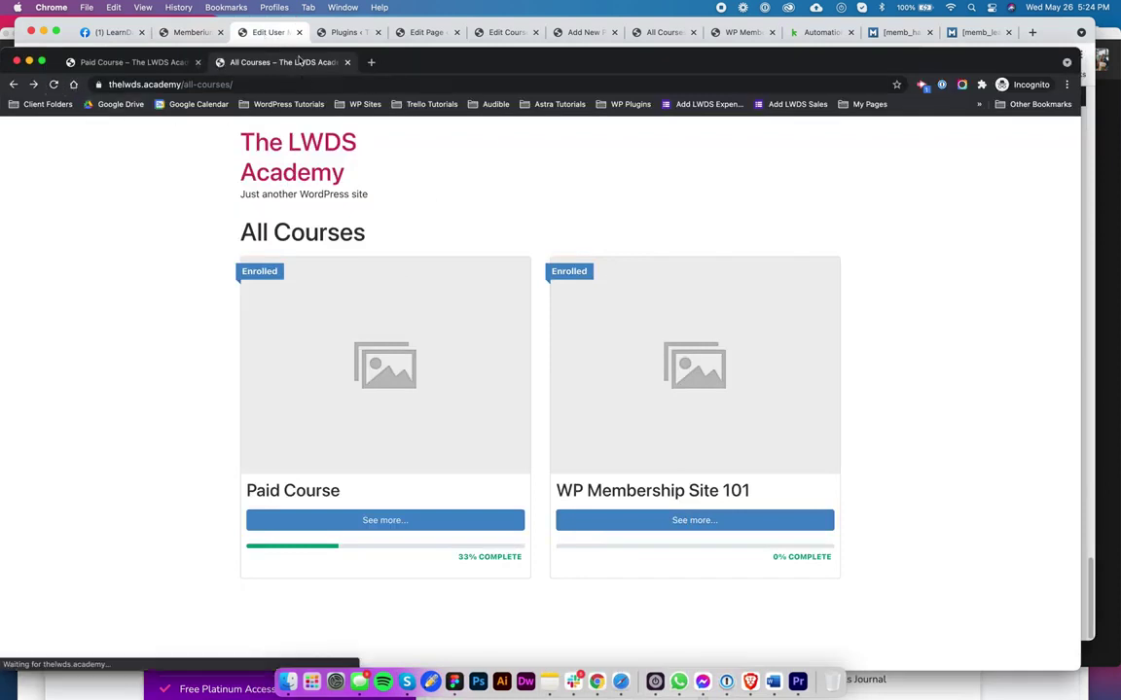
{"action": "left_click_drag", "start_coordinate": [395, 65], "coordinate": [396, 38]}
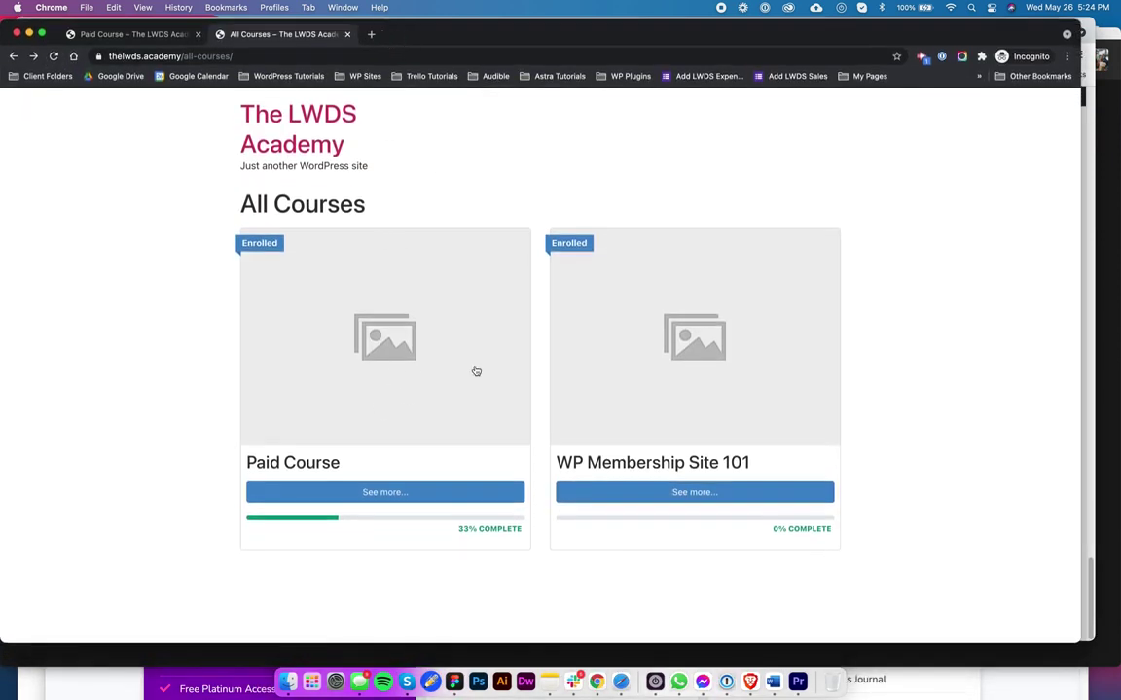
{"action": "left_click", "coordinate": [394, 349]}
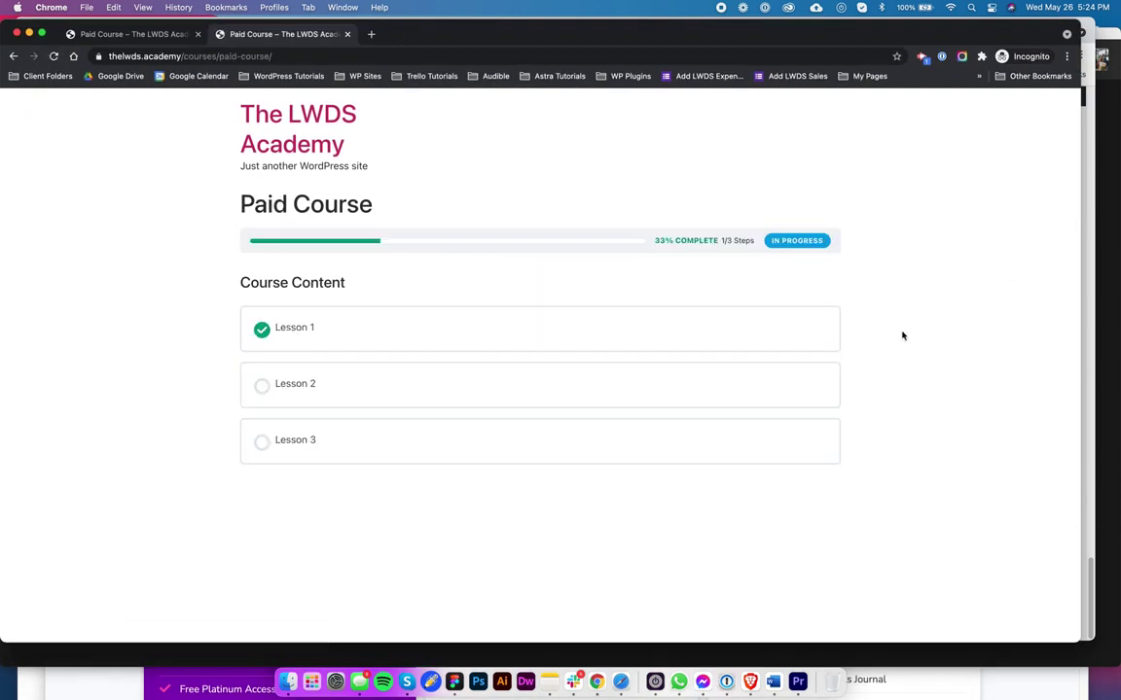
{"action": "key", "text": "super+bracketleft"}
{"action": "left_click_drag", "start_coordinate": [565, 35], "coordinate": [581, 100]}
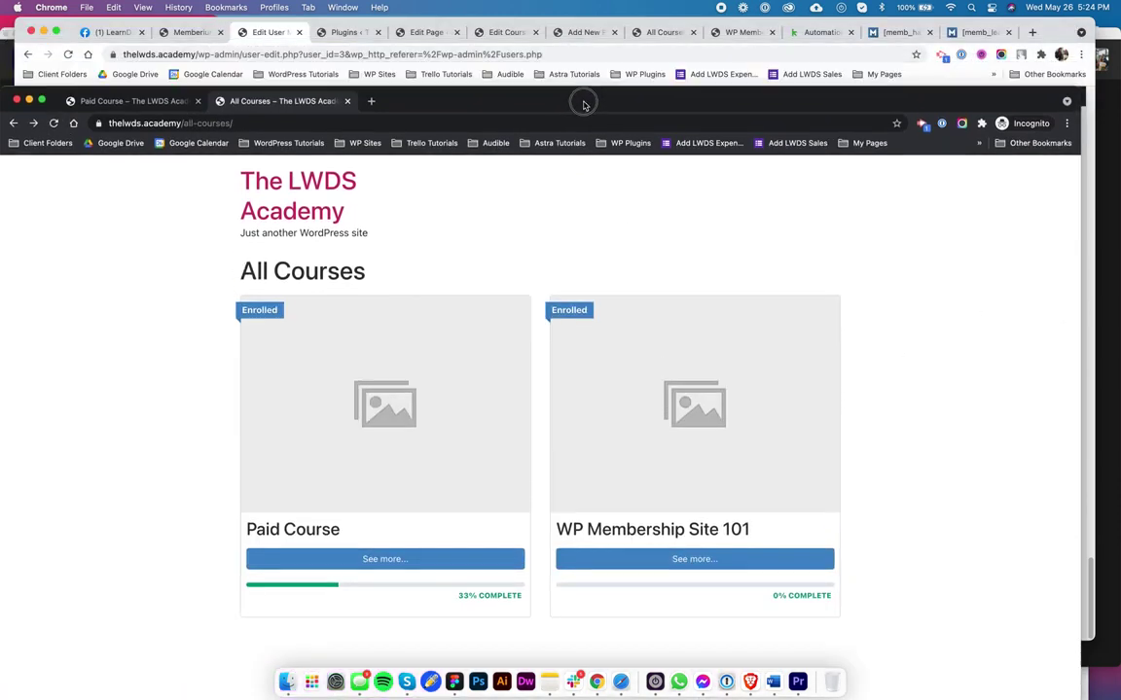
Step: Reload the Paid Course editor and check its closed Access Mode in Settings
{"action": "left_click", "coordinate": [425, 32]}
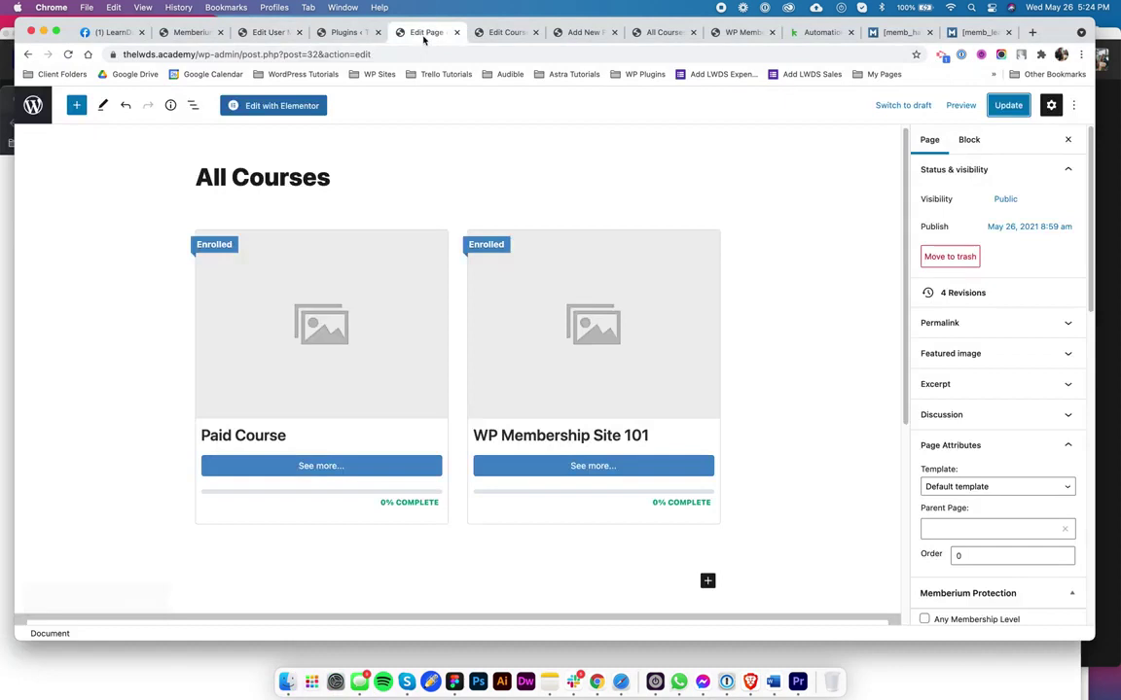
{"action": "left_click", "coordinate": [507, 32]}
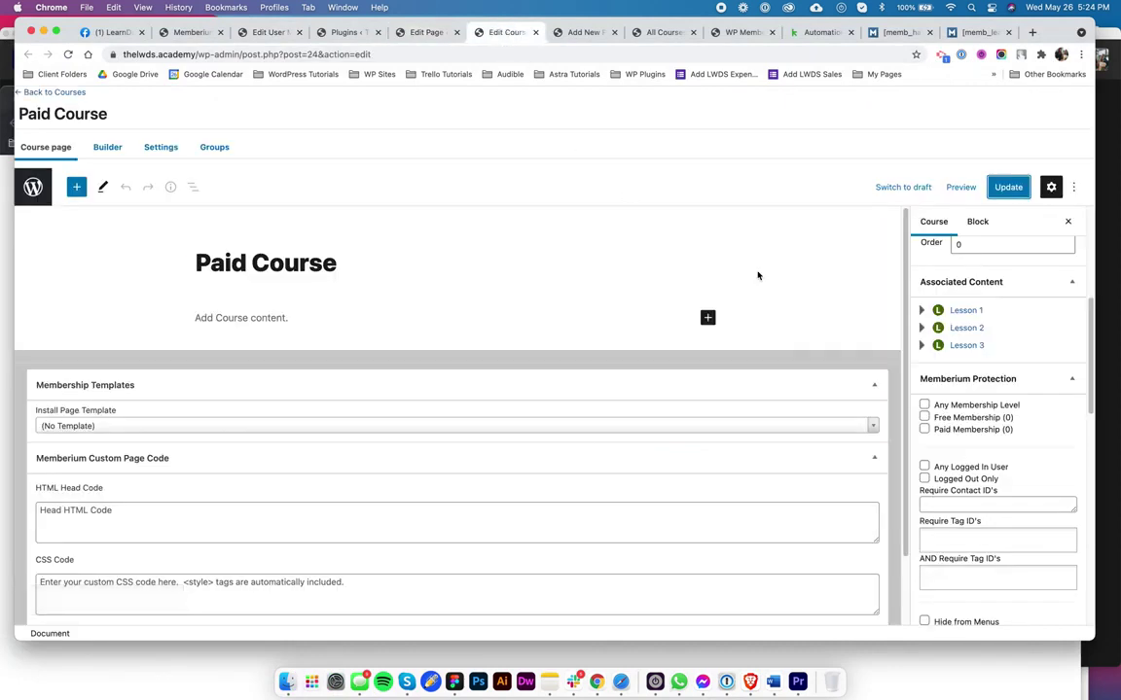
{"action": "scroll", "coordinate": [966, 352], "scroll_direction": "up", "scroll_amount": 2}
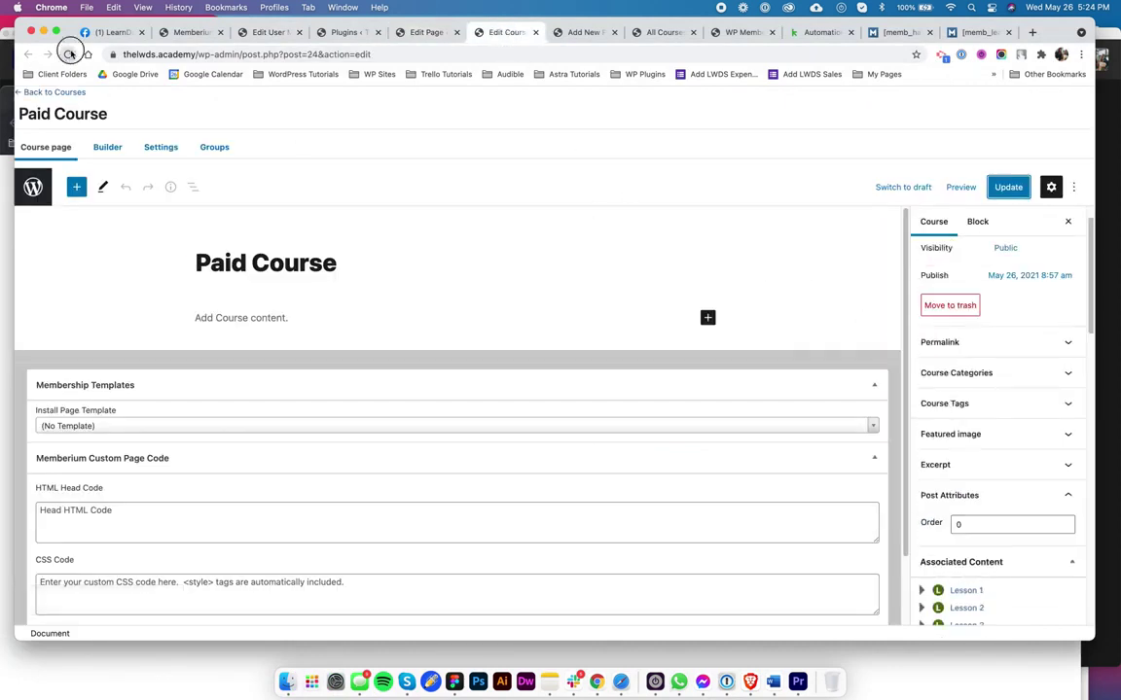
{"action": "left_click", "coordinate": [67, 54]}
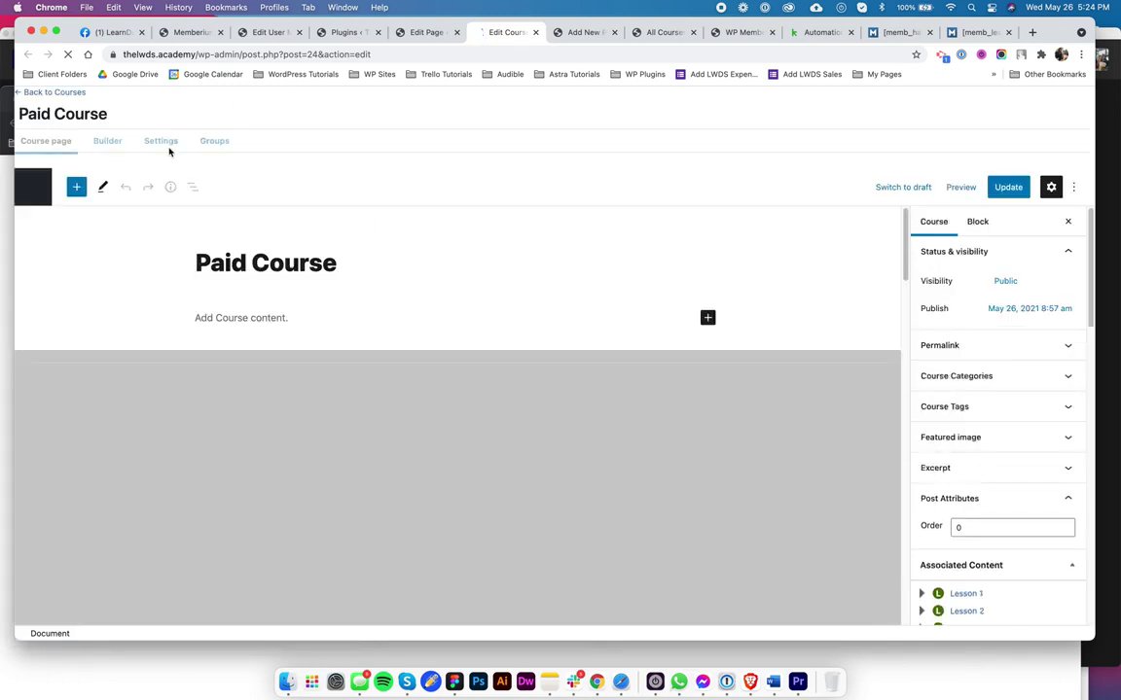
{"action": "left_click", "coordinate": [161, 146]}
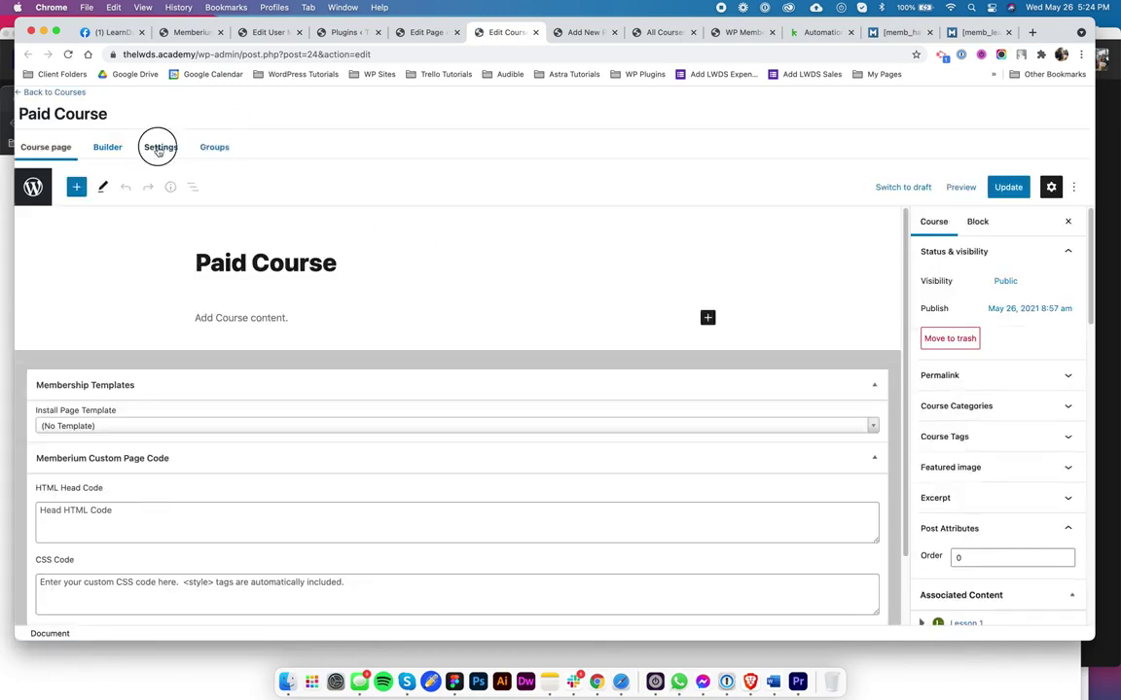
{"action": "scroll", "coordinate": [405, 438], "scroll_direction": "down", "scroll_amount": 5}
{"action": "scroll", "coordinate": [405, 438], "scroll_direction": "down", "scroll_amount": 1}
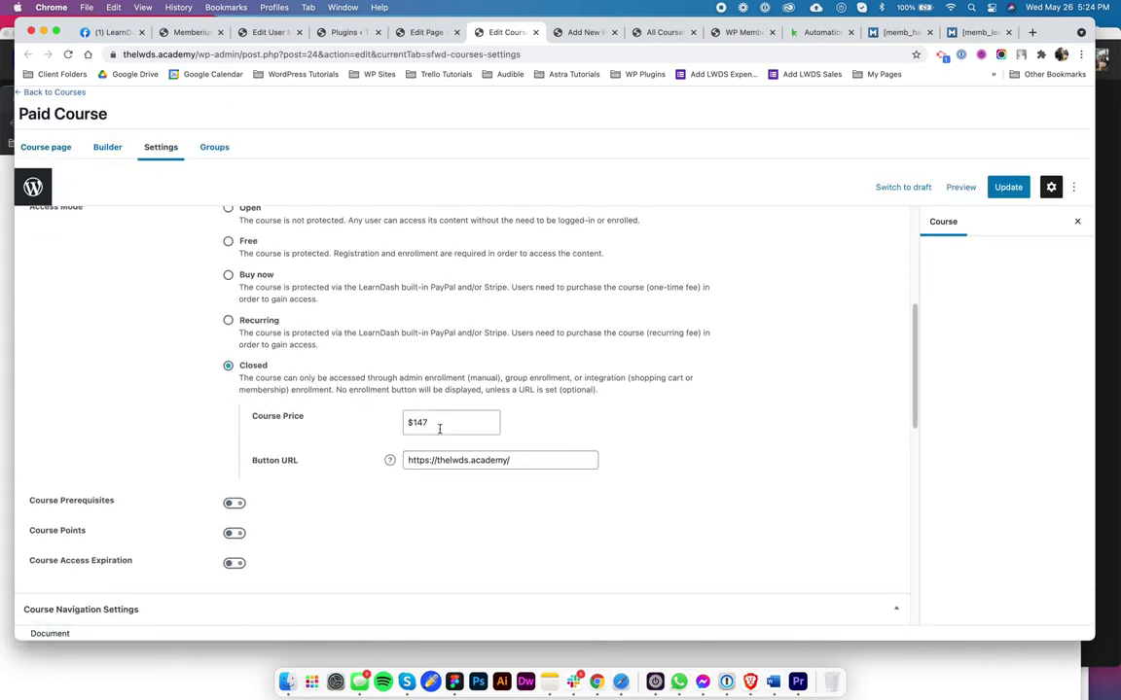
Step: Inspect the LearnDash Memberium Integration box showing Paid Membership (113) as the auto-enroll tag
{"action": "left_click", "coordinate": [45, 147]}
{"action": "scroll", "coordinate": [954, 375], "scroll_direction": "down", "scroll_amount": 5}
{"action": "scroll", "coordinate": [955, 374], "scroll_direction": "down", "scroll_amount": 5}
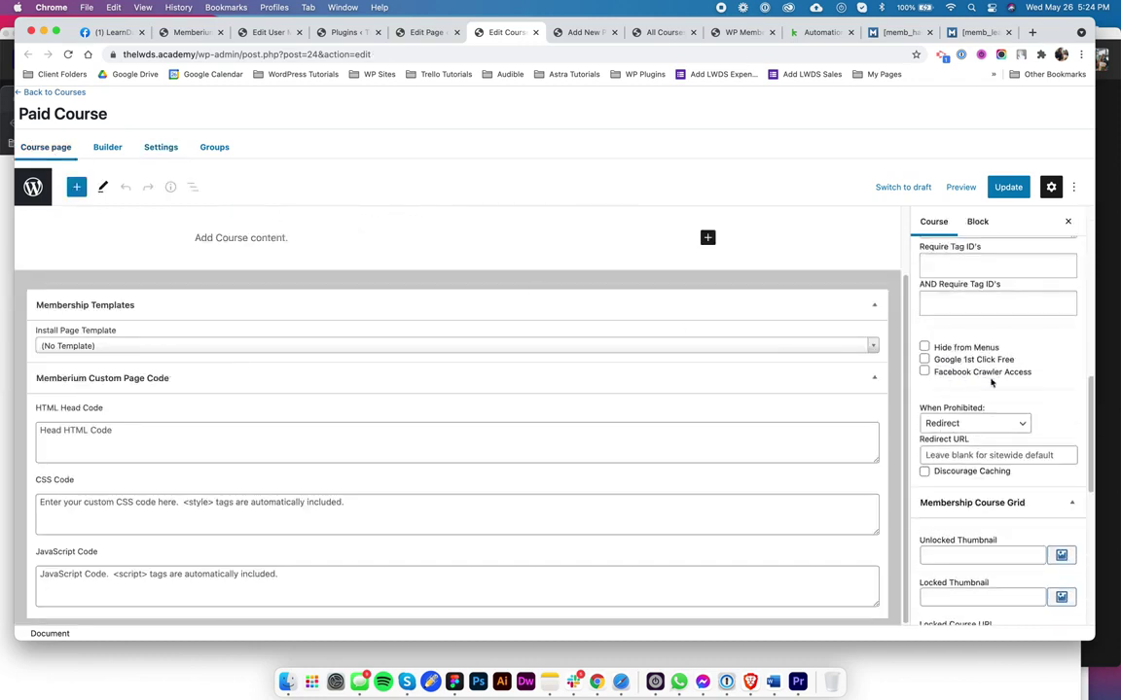
{"action": "scroll", "coordinate": [1038, 358], "scroll_direction": "down", "scroll_amount": 6}
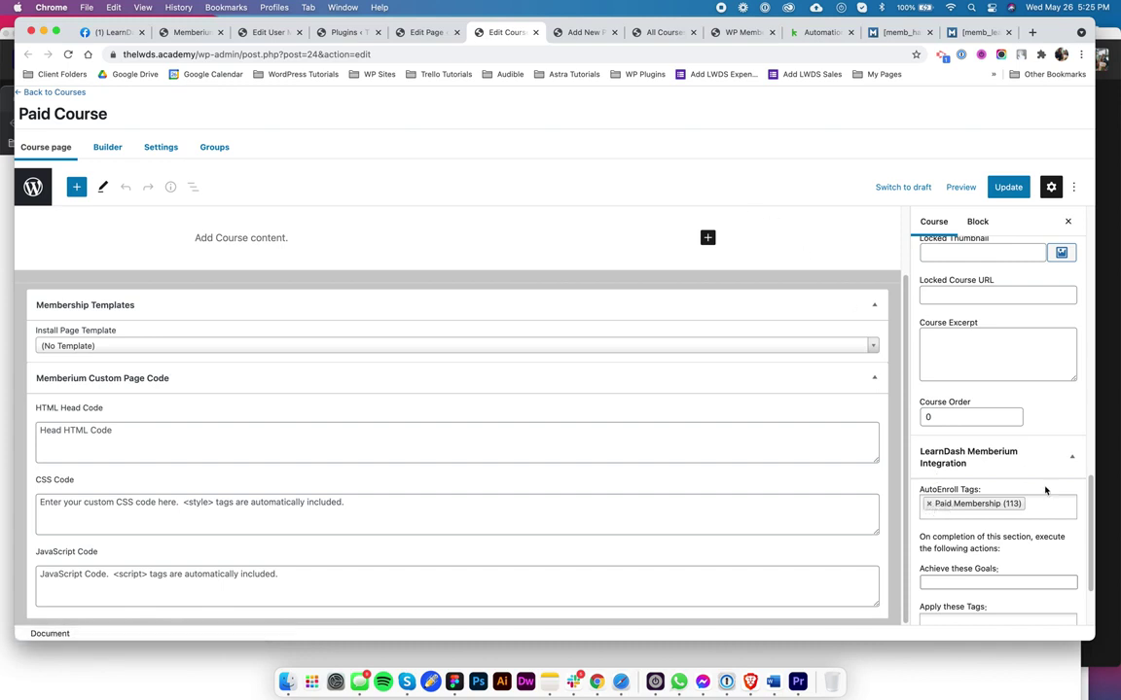
{"action": "scroll", "coordinate": [1045, 490], "scroll_direction": "up", "scroll_amount": 10}
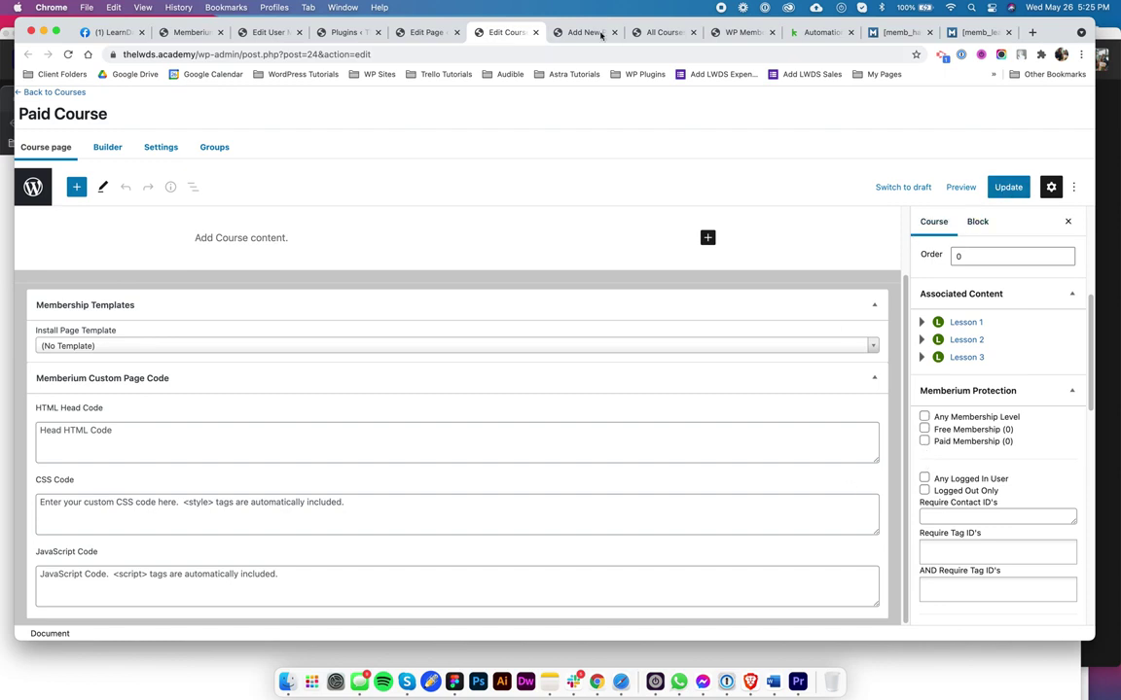
Step: Add the Paid MembershipSUSP (119) tag to the test user via the 'sus' search, and update the user
{"action": "left_click", "coordinate": [248, 36]}
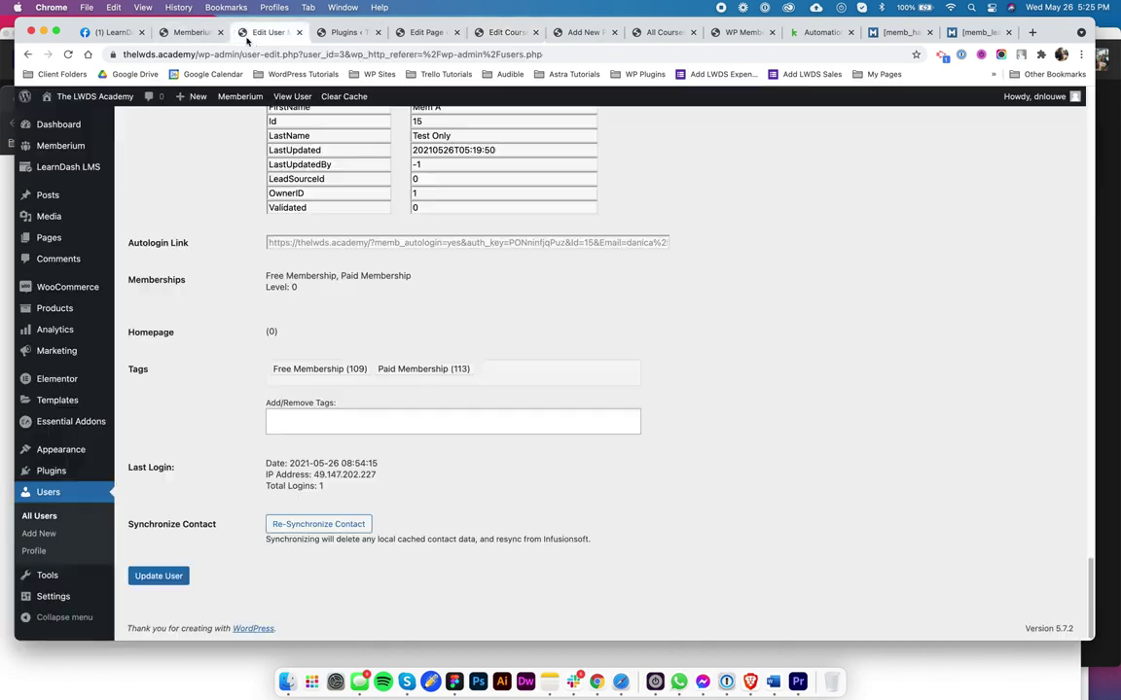
{"action": "left_click", "coordinate": [449, 423]}
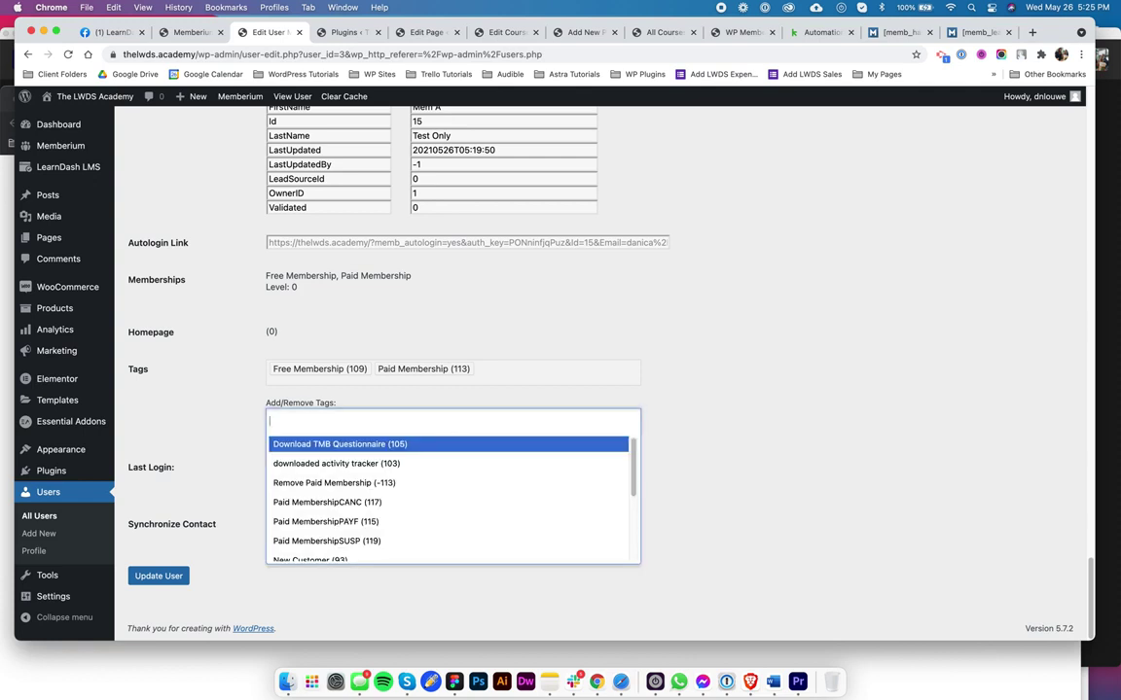
{"action": "type", "text": "sus"}
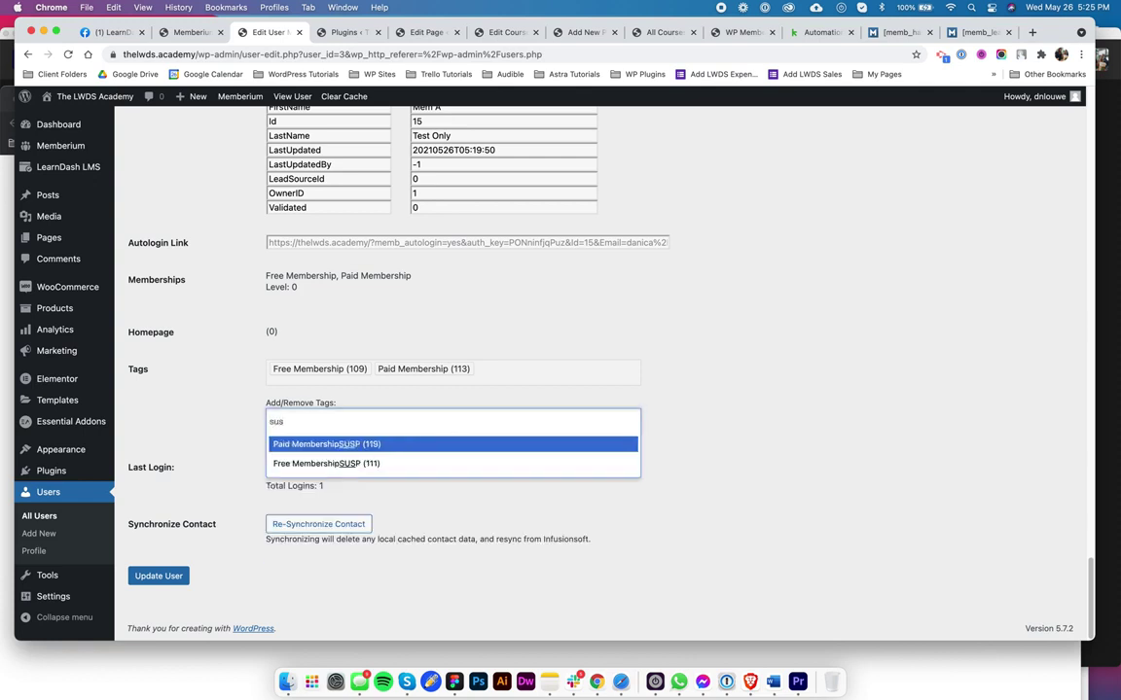
{"action": "left_click", "coordinate": [440, 444]}
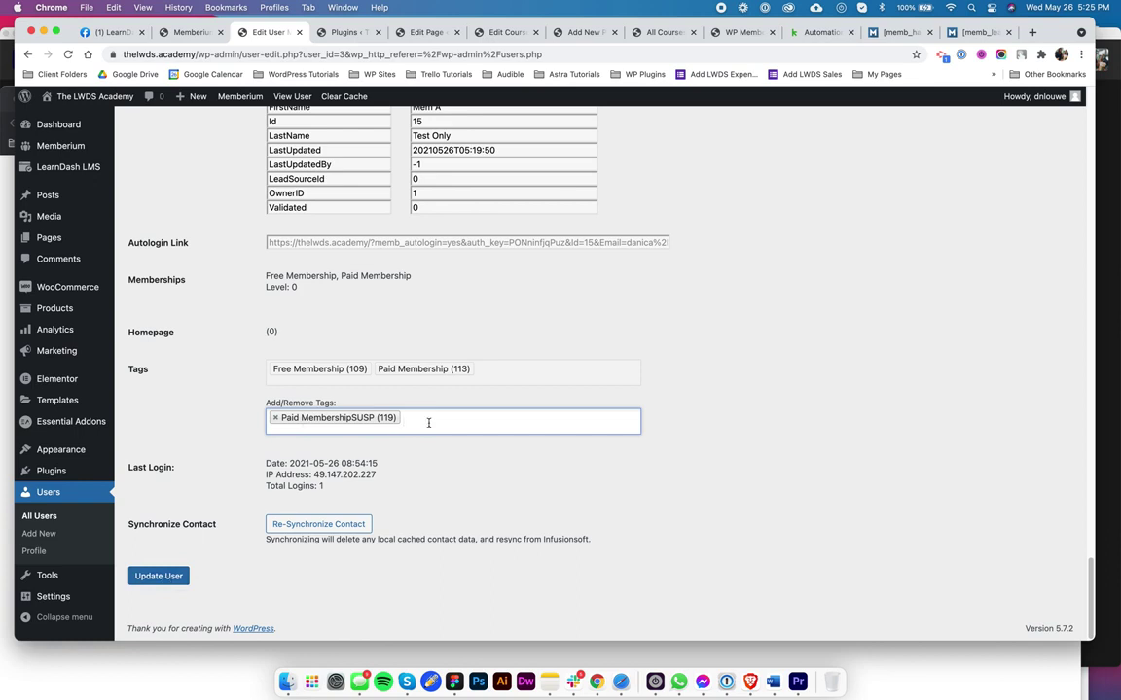
{"action": "left_click", "coordinate": [159, 576]}
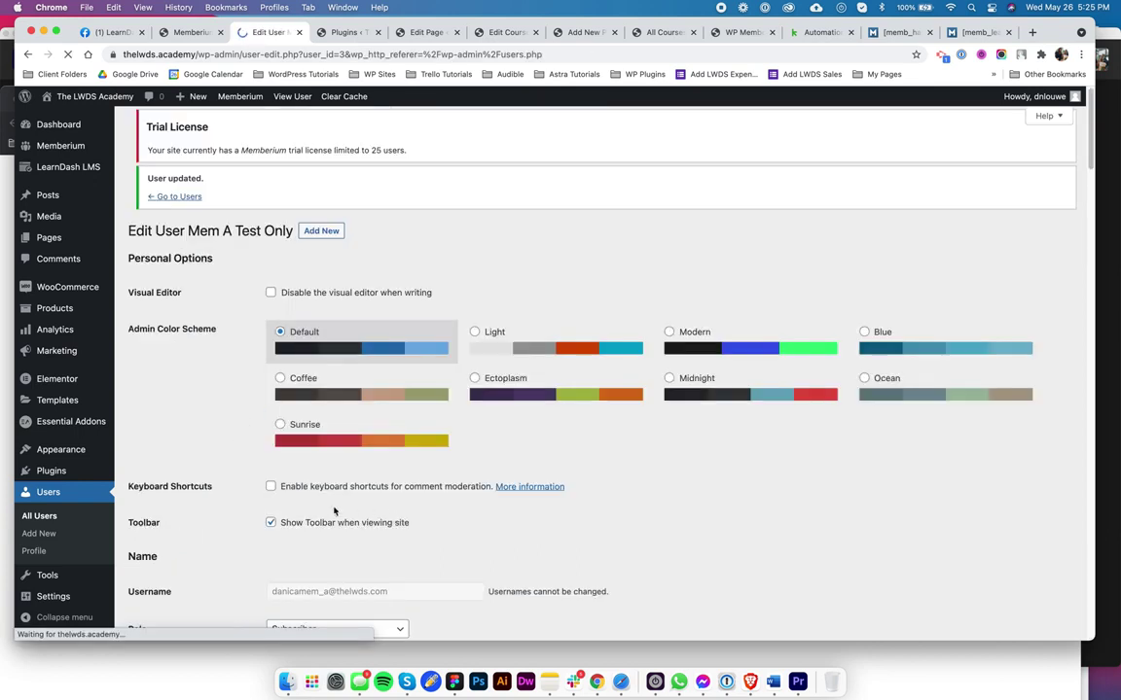
{"action": "scroll", "coordinate": [333, 510], "scroll_direction": "down", "scroll_amount": 20}
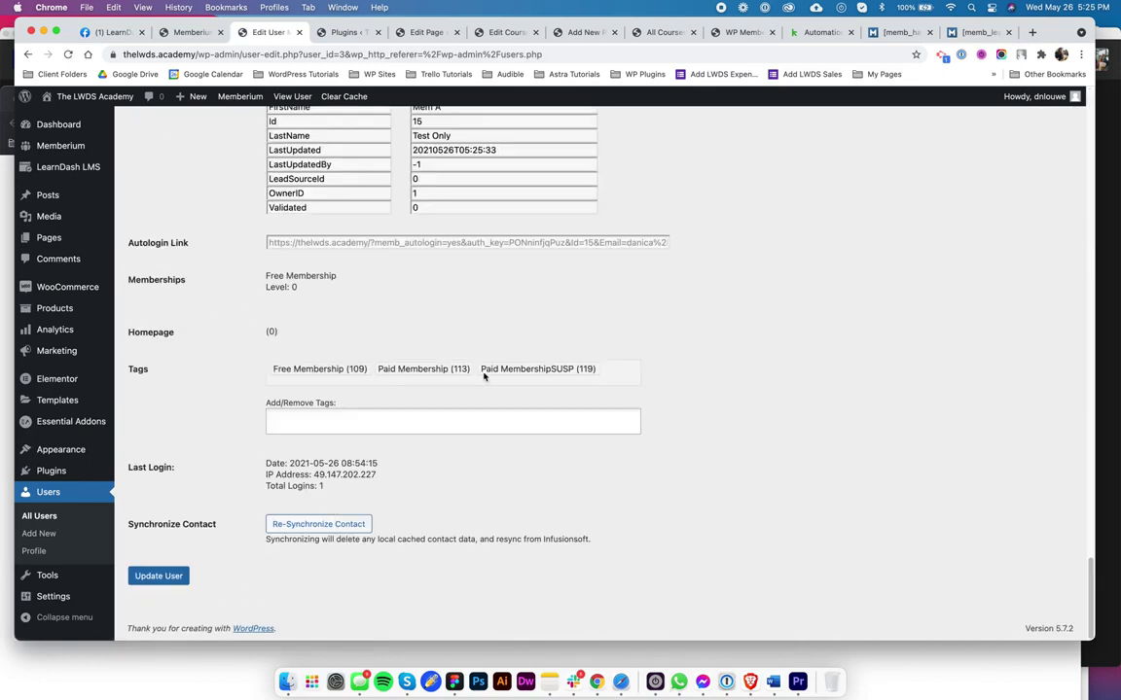
{"action": "right_click", "coordinate": [596, 681]}
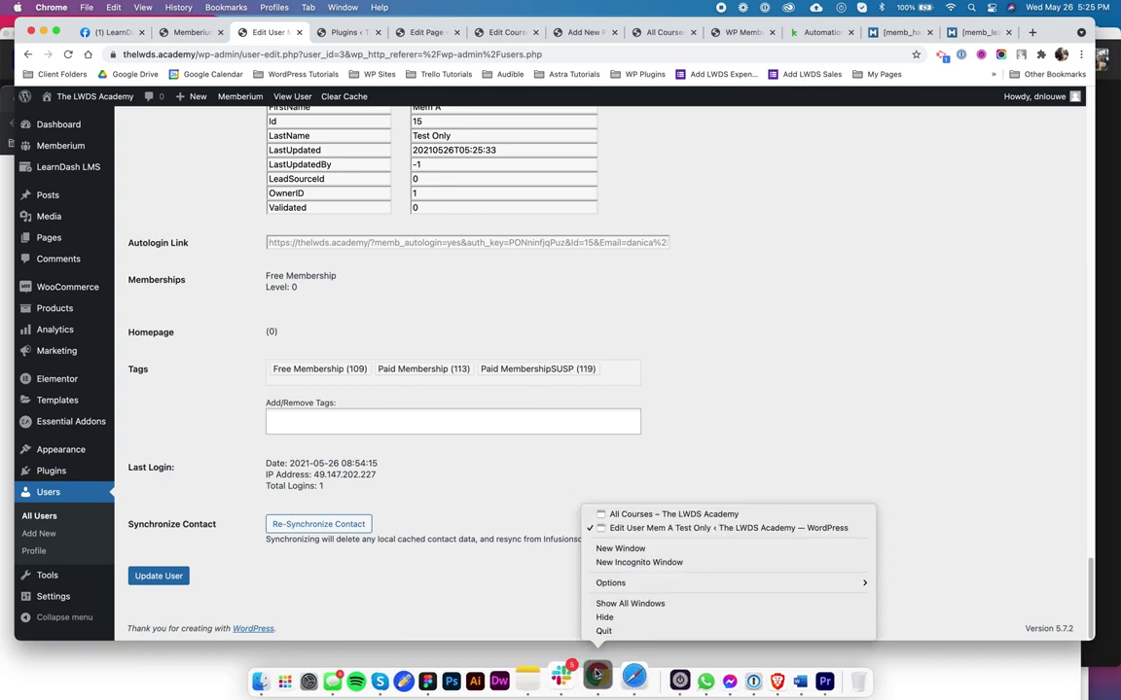
{"action": "left_click", "coordinate": [642, 515]}
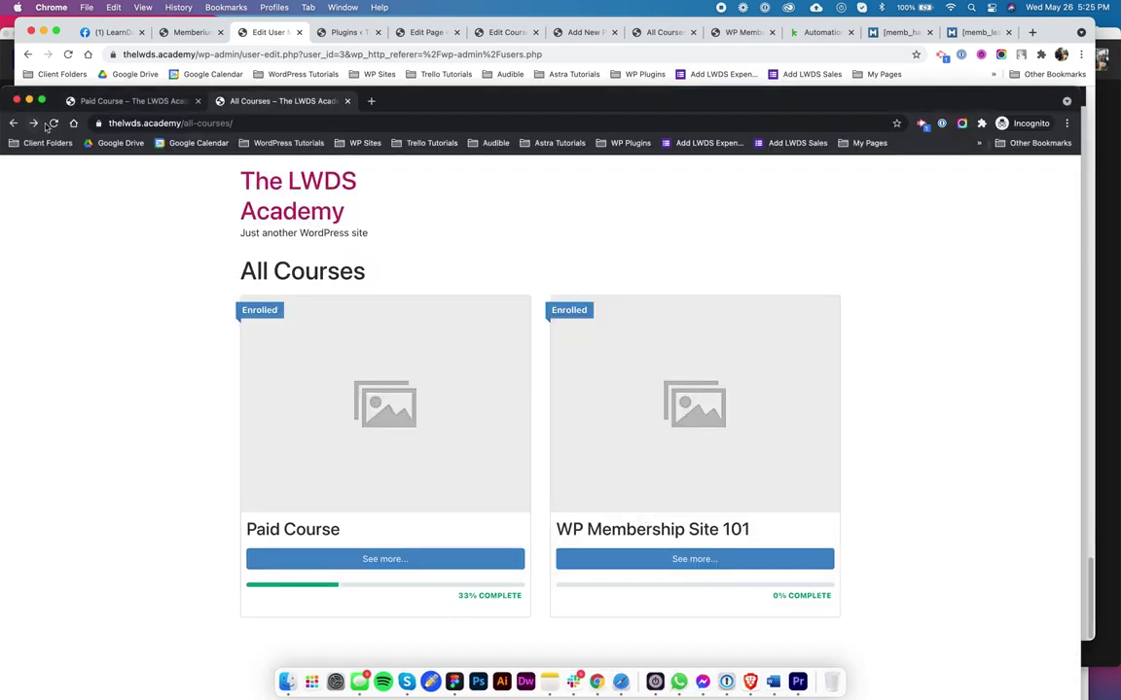
{"action": "mouse_move", "coordinate": [433, 103]}
{"action": "left_mouse_down"}
{"action": "mouse_move", "coordinate": [435, 60]}
{"action": "mouse_move", "coordinate": [437, 88]}
{"action": "left_mouse_up"}
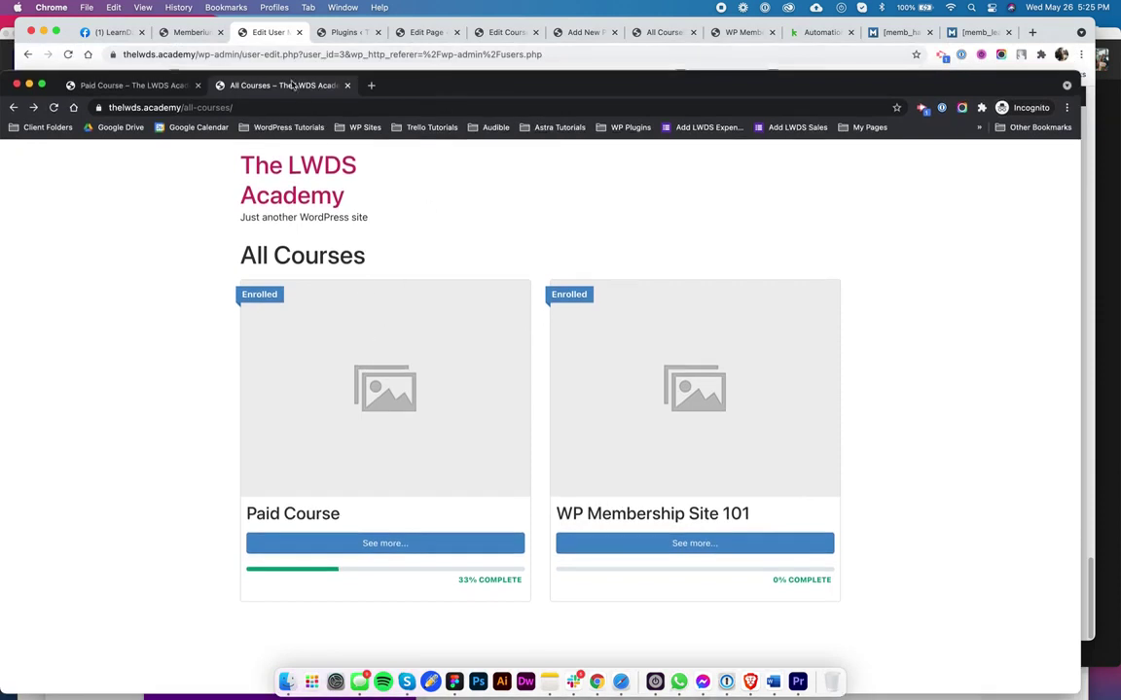
{"action": "left_click", "coordinate": [267, 34]}
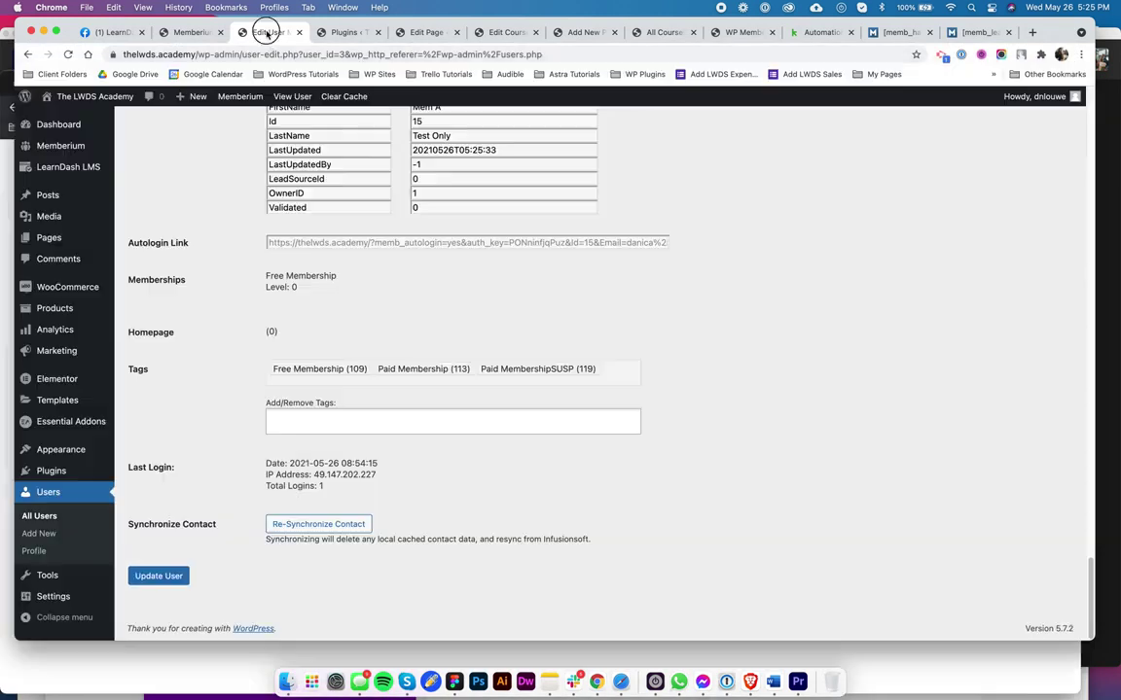
{"action": "left_click", "coordinate": [382, 417]}
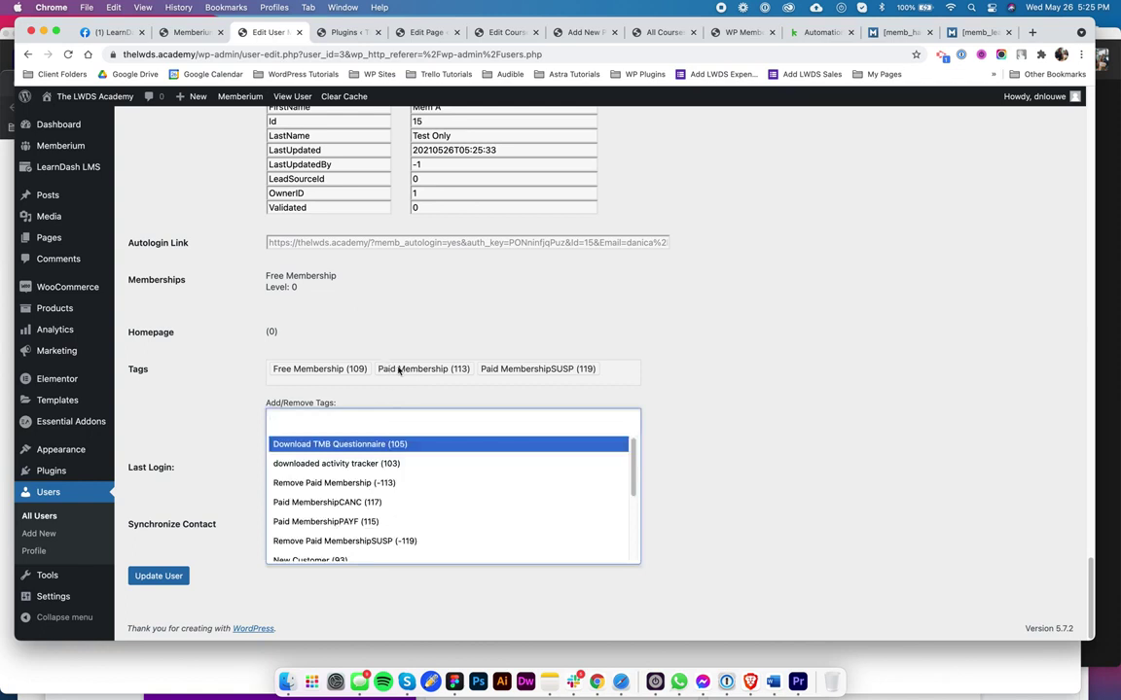
Step: Add the Remove Paid Membership (-113) tag via the 'remove' search and update the user
{"action": "left_click", "coordinate": [716, 409]}
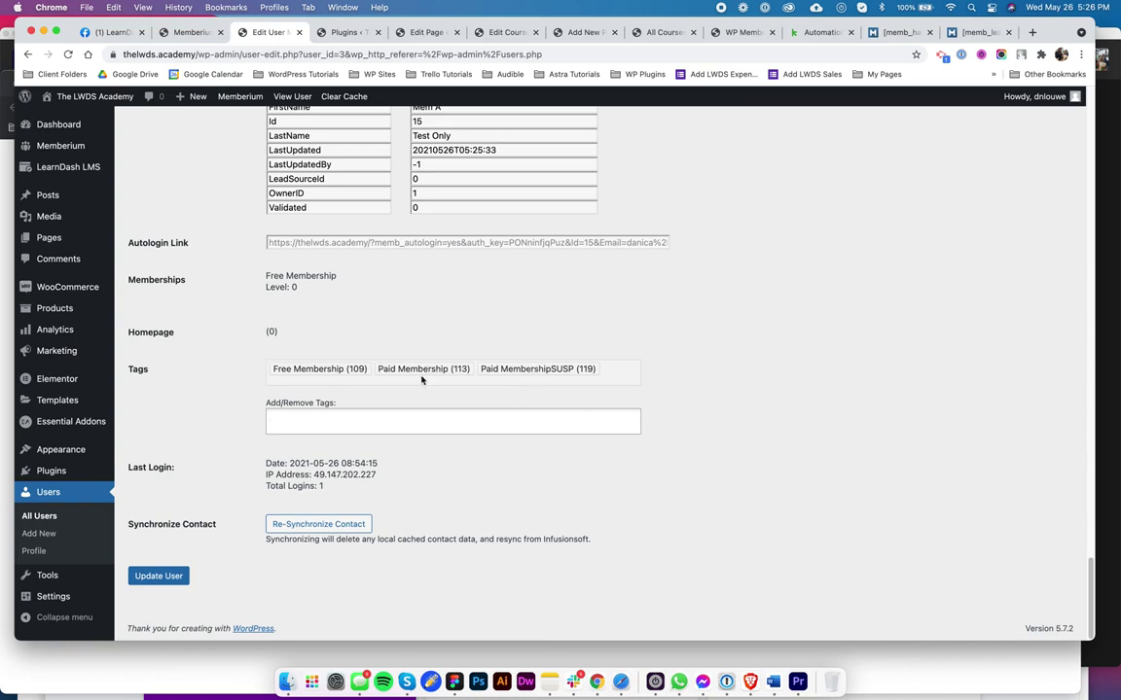
{"action": "type", "text": "remove"}
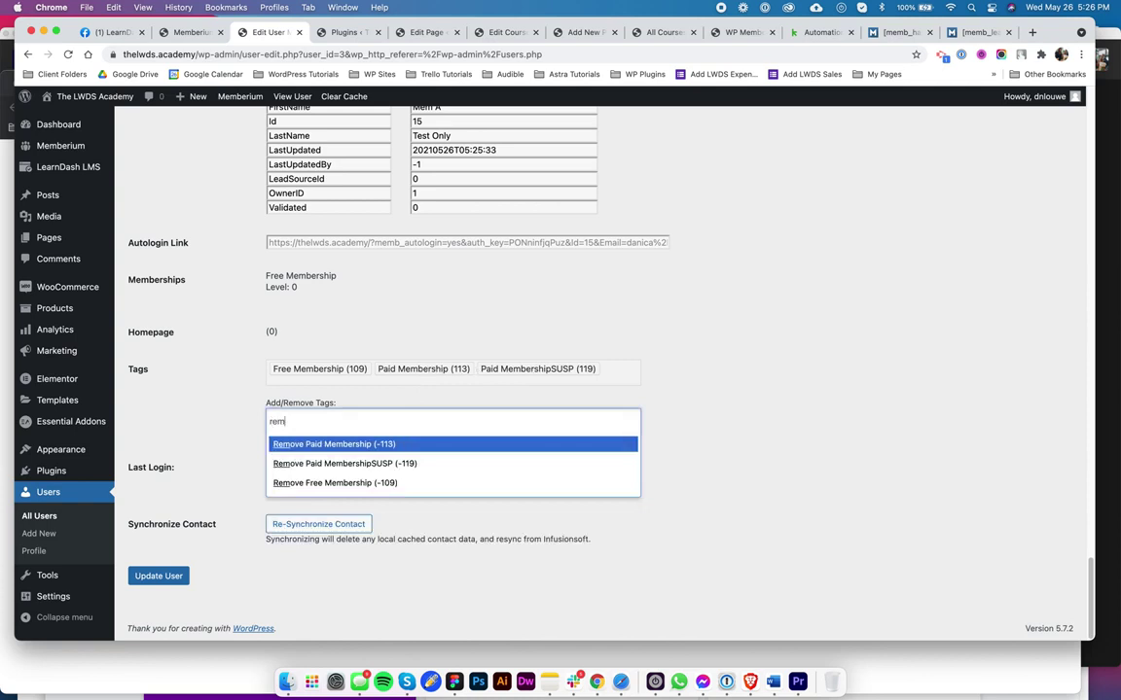
{"action": "left_click", "coordinate": [433, 444]}
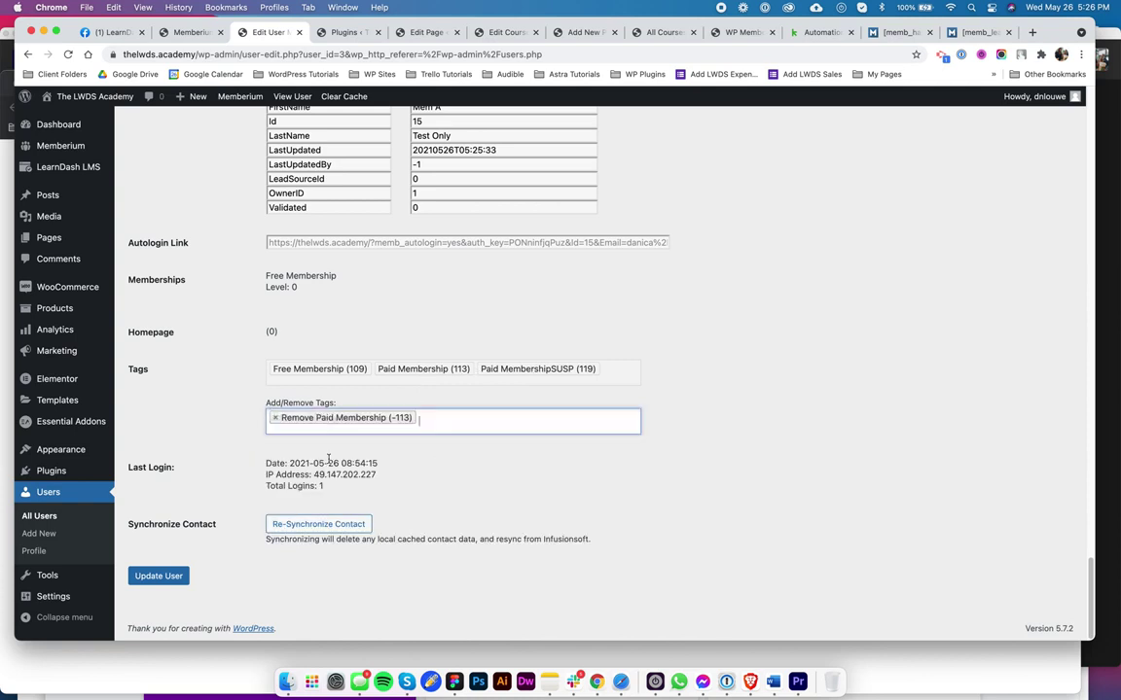
{"action": "left_click", "coordinate": [166, 581]}
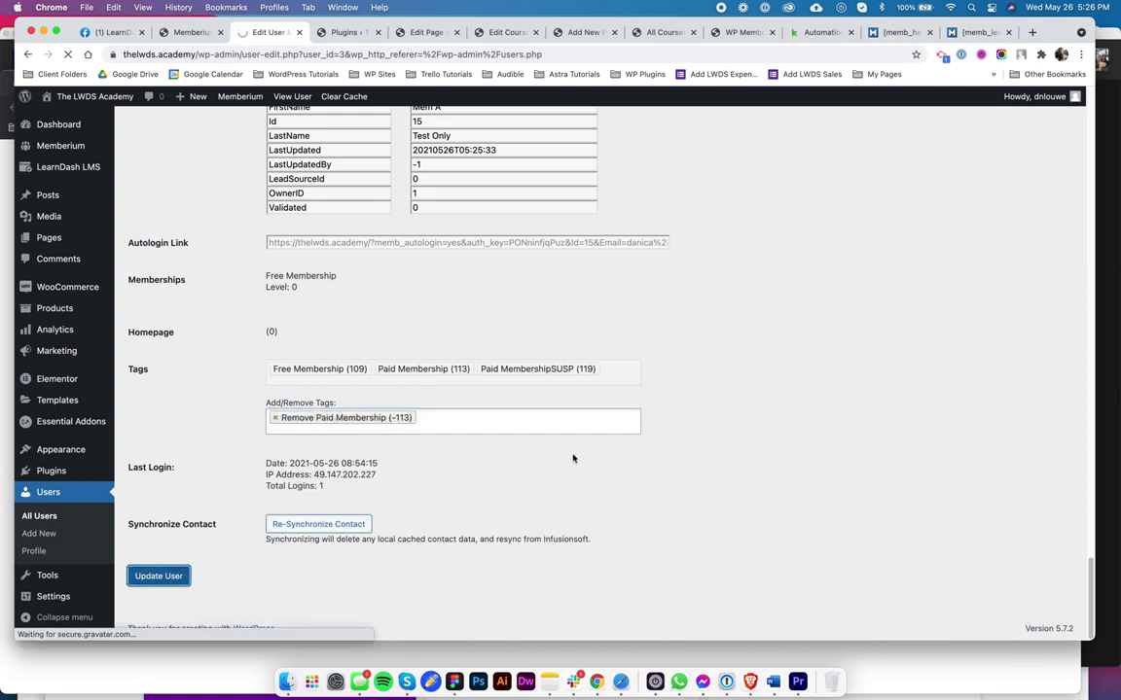
Step: Confirm Paid Course is no longer enrolled and expand its details showing 1 of 3 steps done
{"action": "scroll", "coordinate": [573, 458], "scroll_direction": "down", "scroll_amount": 15}
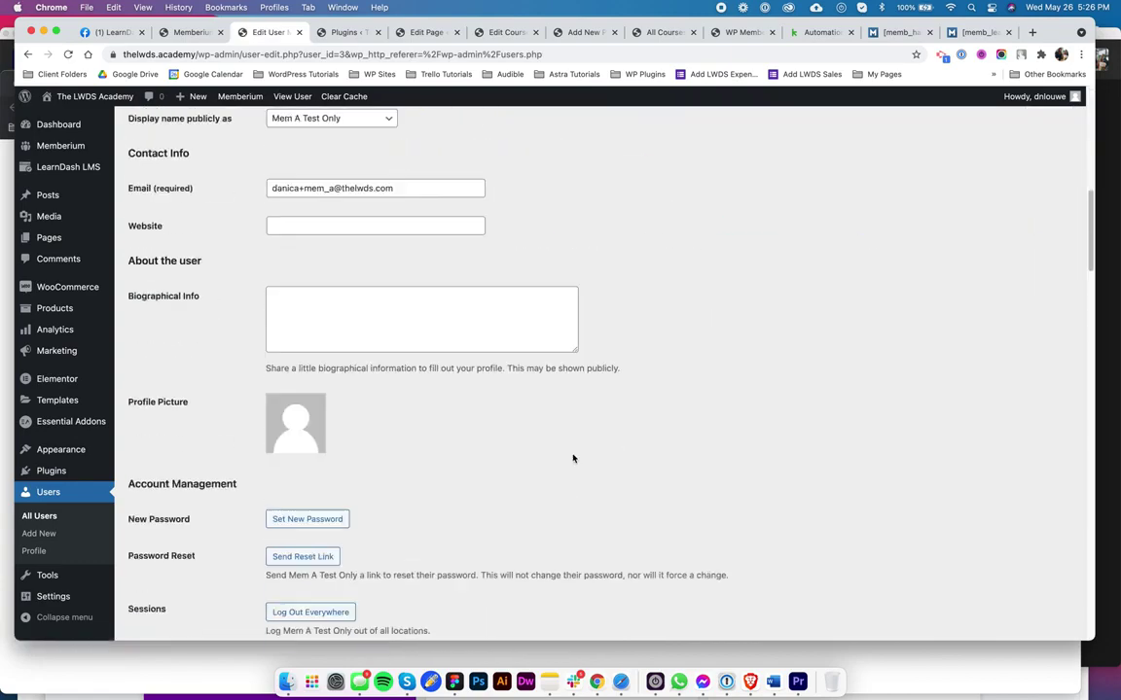
{"action": "scroll", "coordinate": [573, 458], "scroll_direction": "down", "scroll_amount": 5}
{"action": "scroll", "coordinate": [574, 458], "scroll_direction": "up", "scroll_amount": 8}
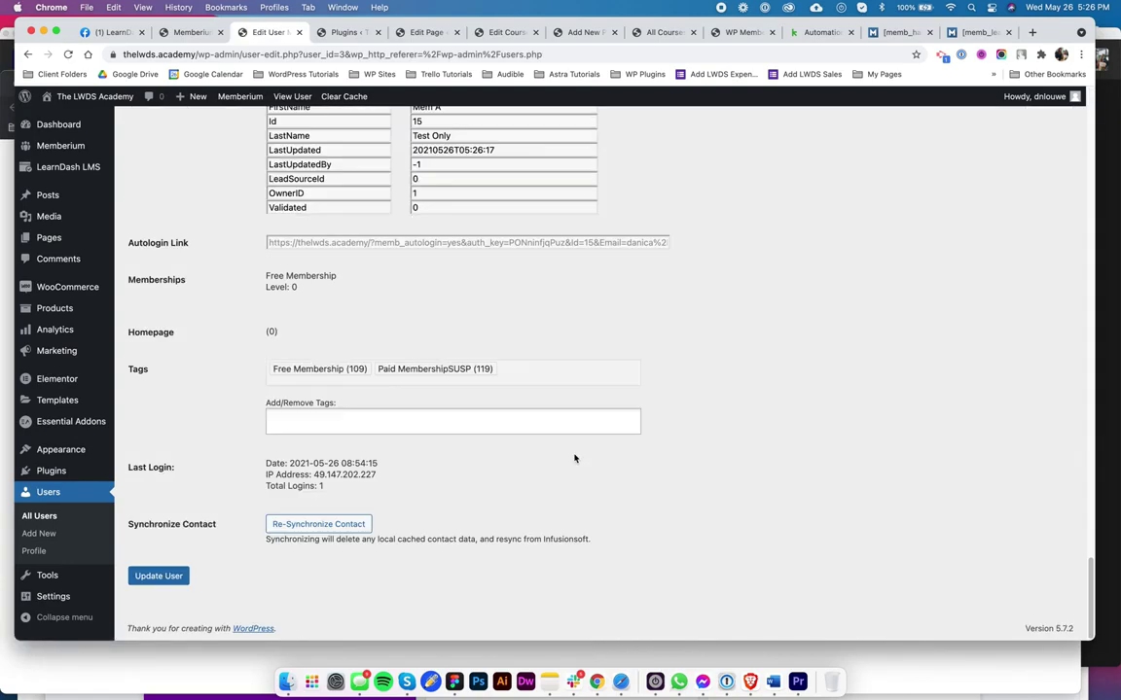
{"action": "scroll", "coordinate": [879, 340], "scroll_direction": "up", "scroll_amount": 20}
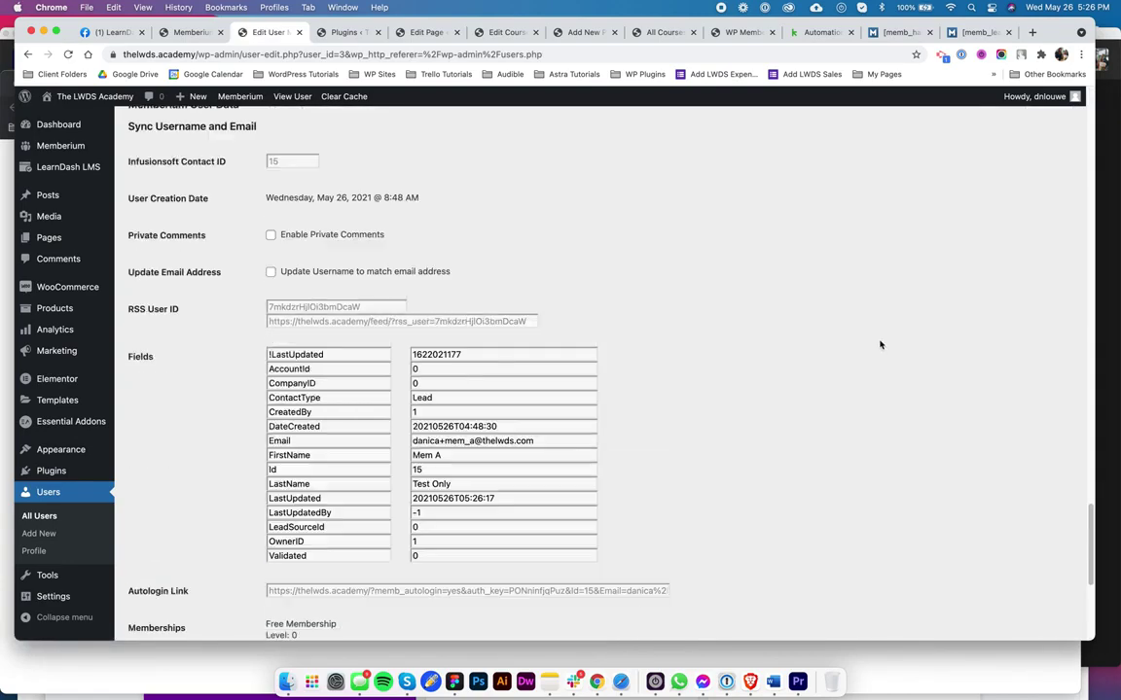
{"action": "scroll", "coordinate": [879, 337], "scroll_direction": "up", "scroll_amount": 2}
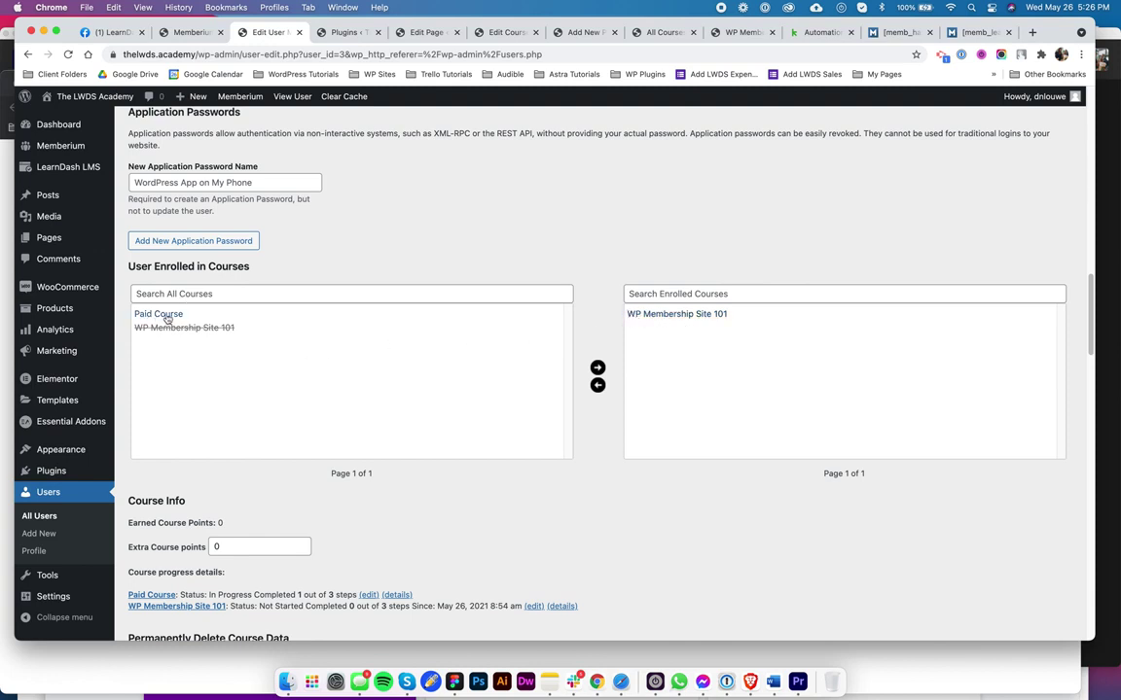
{"action": "scroll", "coordinate": [787, 511], "scroll_direction": "down", "scroll_amount": 3}
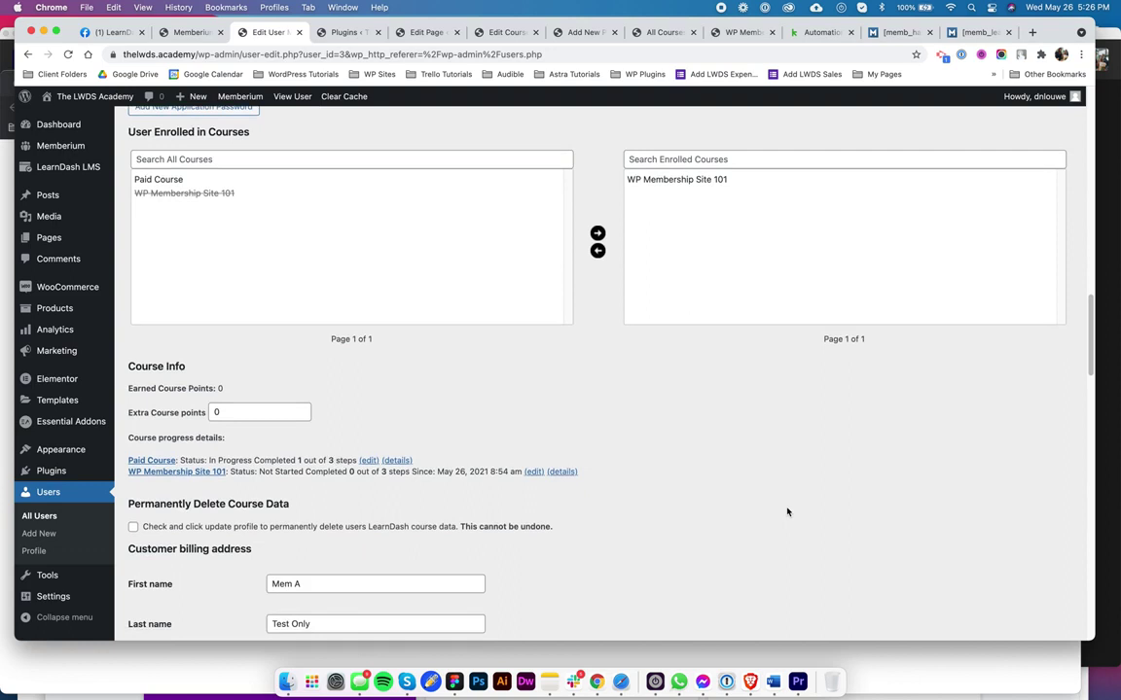
{"action": "left_click", "coordinate": [398, 459]}
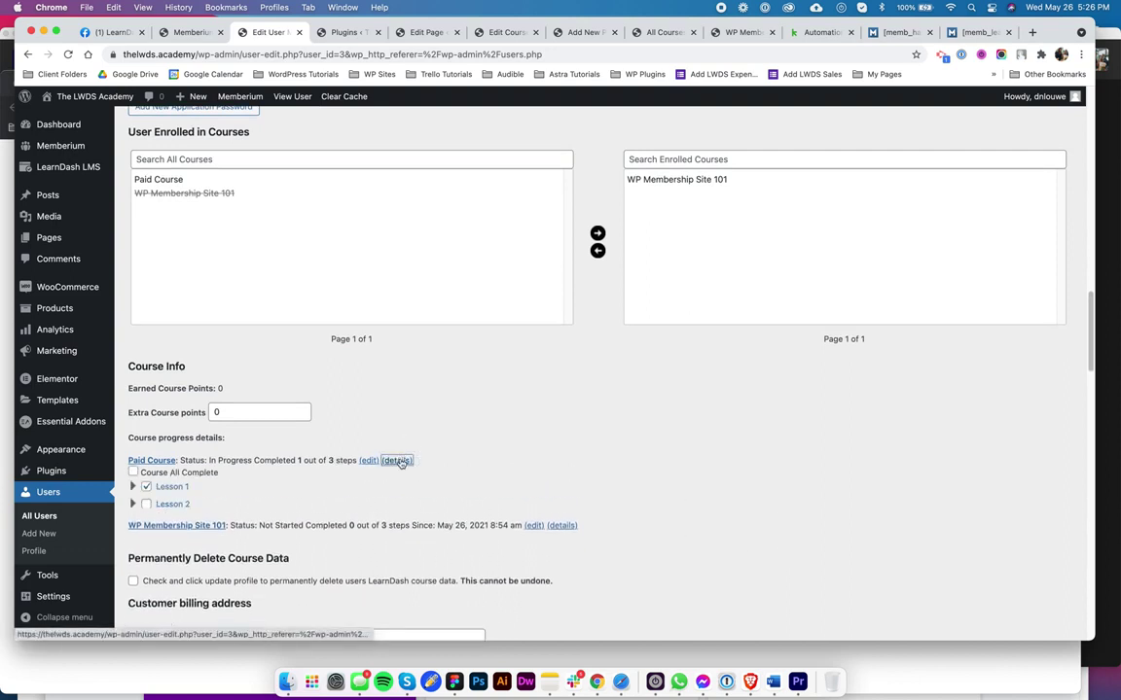
{"action": "scroll", "coordinate": [435, 458], "scroll_direction": "down", "scroll_amount": 1}
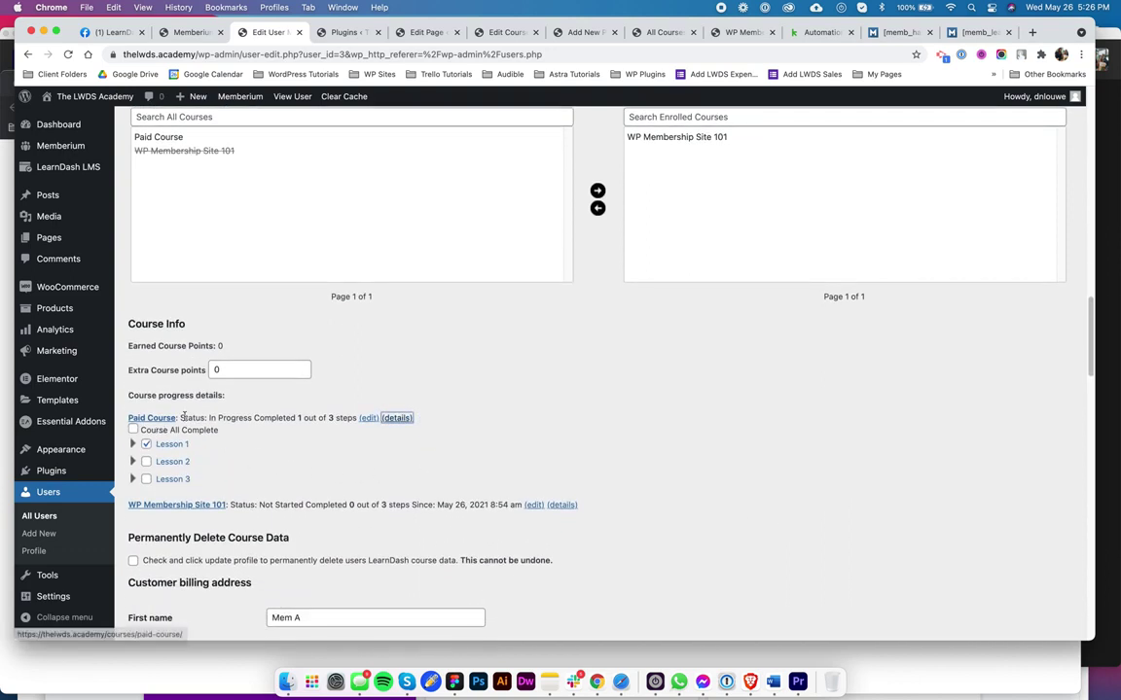
{"action": "scroll", "coordinate": [504, 411], "scroll_direction": "down", "scroll_amount": 4}
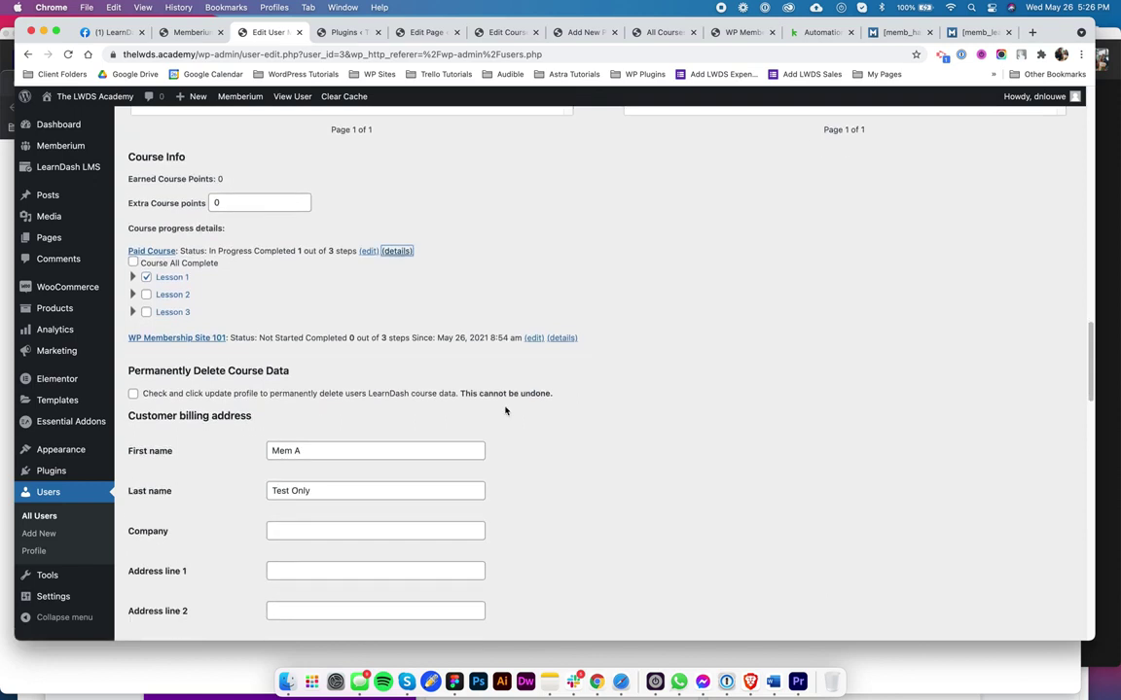
Step: As the test user, reload courses and open Paid Course, now Not Enrolled at $147 with locked lessons
{"action": "right_click", "coordinate": [597, 678]}
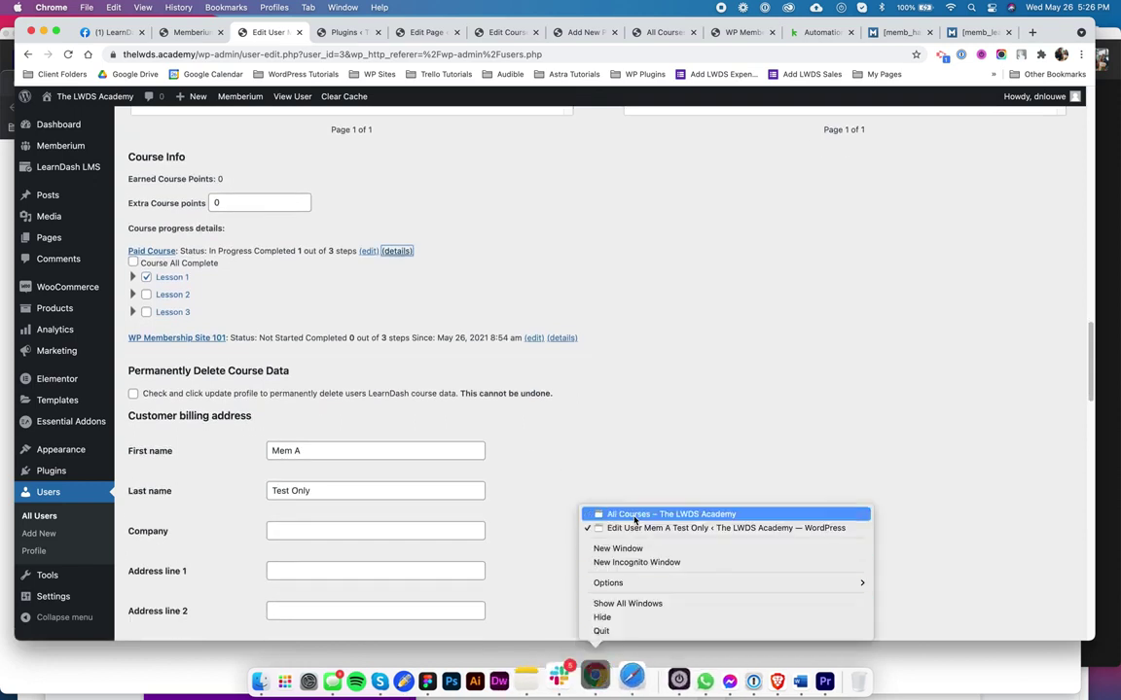
{"action": "left_click", "coordinate": [632, 511]}
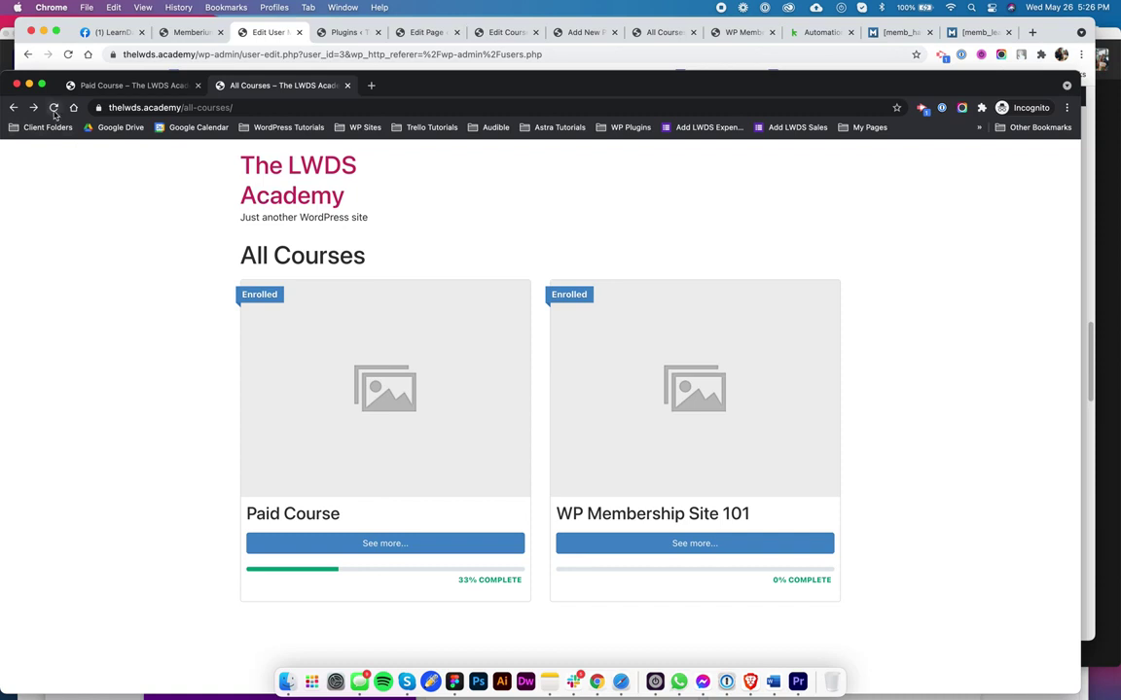
{"action": "left_click", "coordinate": [53, 107]}
{"action": "left_click_drag", "start_coordinate": [496, 92], "coordinate": [498, 54]}
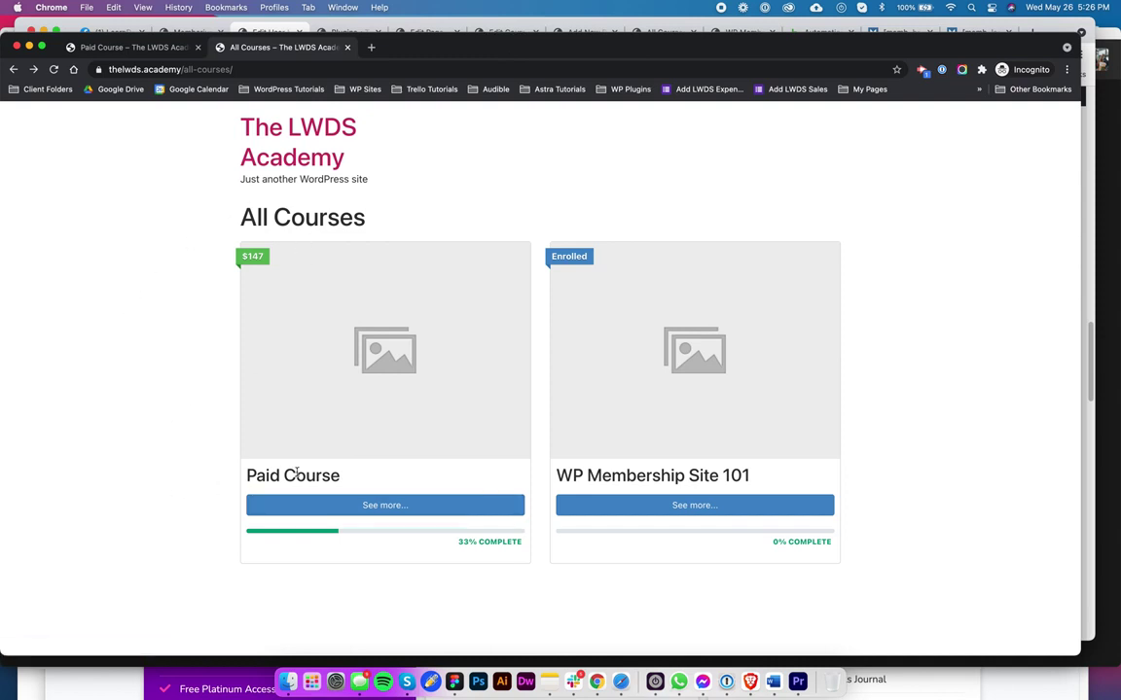
{"action": "left_click", "coordinate": [338, 387]}
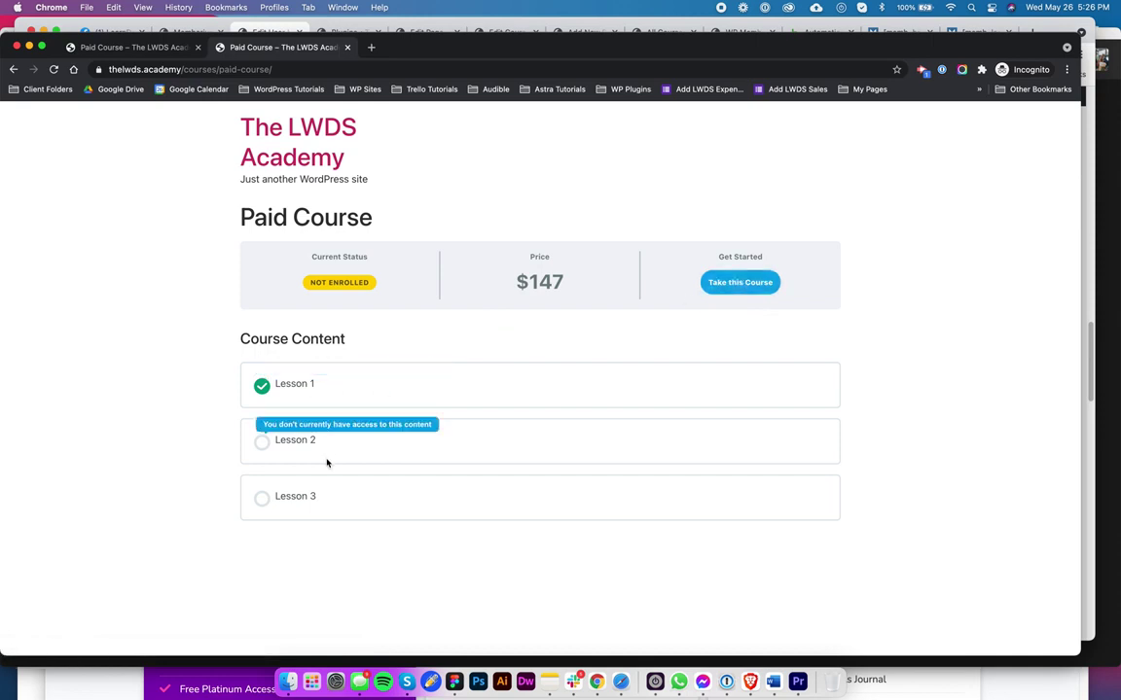
{"action": "mouse_move", "coordinate": [331, 447]}
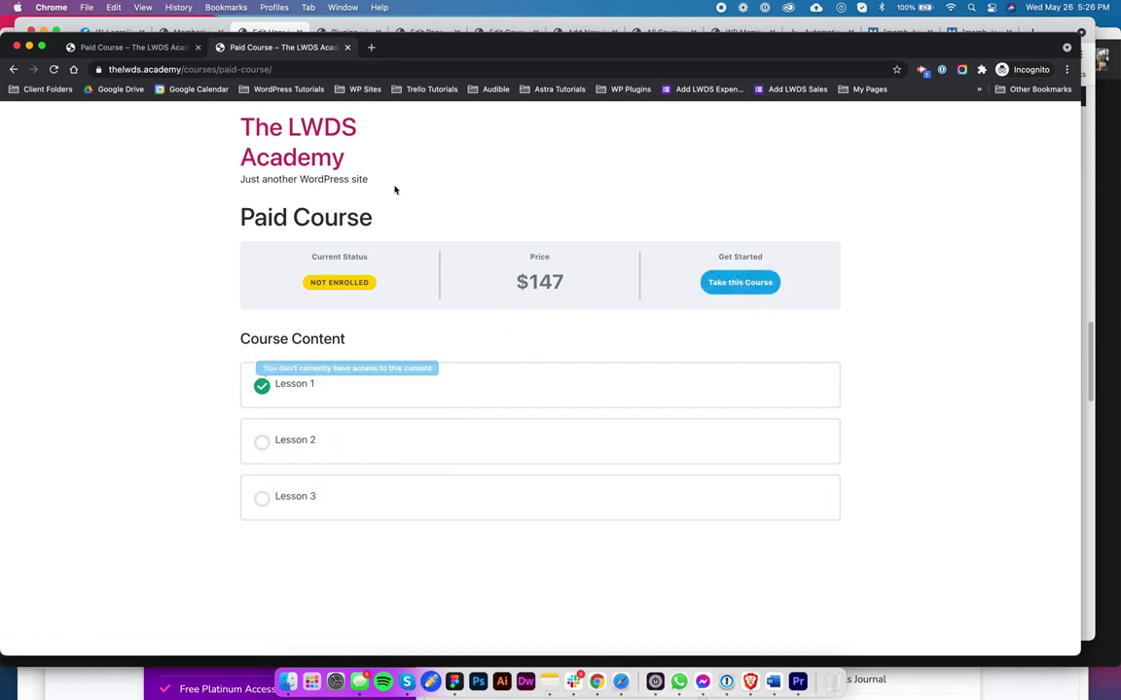
{"action": "left_click_drag", "start_coordinate": [456, 48], "coordinate": [470, 81]}
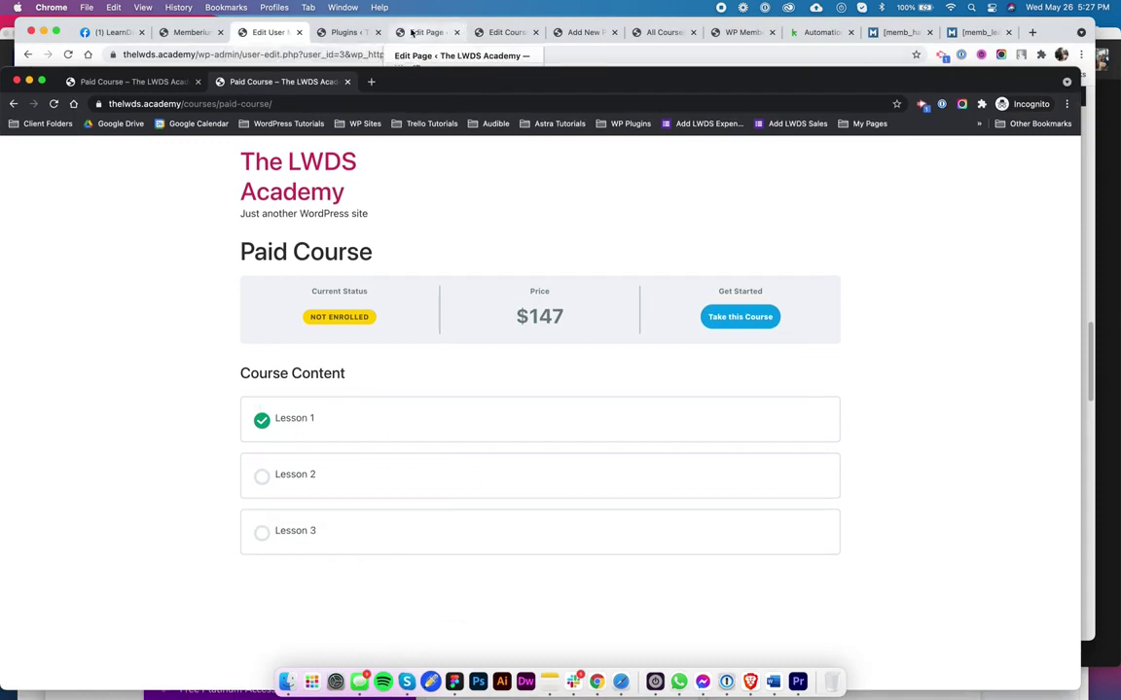
Step: Set Paid Course's Course Content to 'Only visible to enrollees' and update the course
{"action": "left_click", "coordinate": [413, 32]}
{"action": "left_click", "coordinate": [498, 33]}
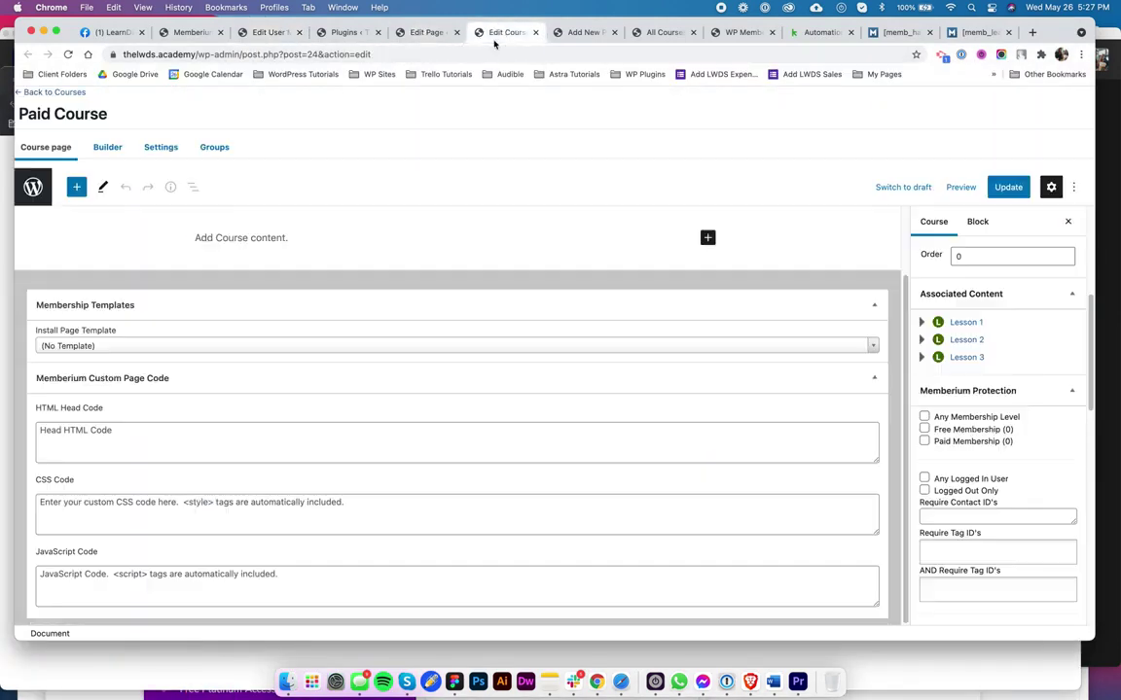
{"action": "left_click", "coordinate": [68, 54]}
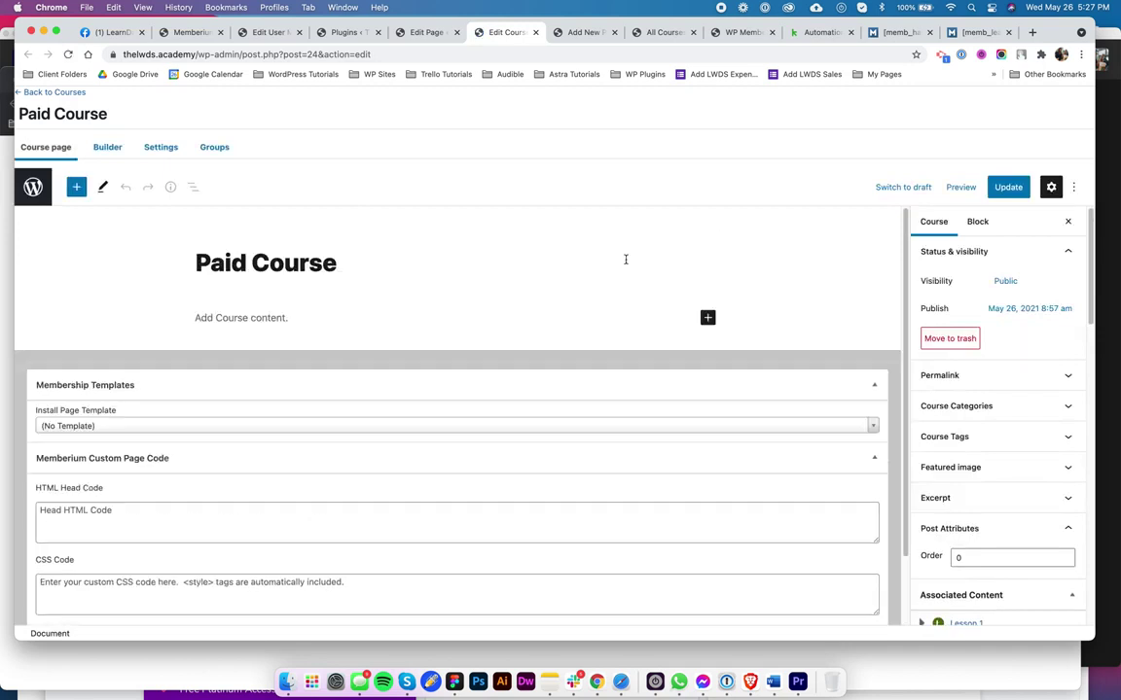
{"action": "left_click", "coordinate": [158, 151]}
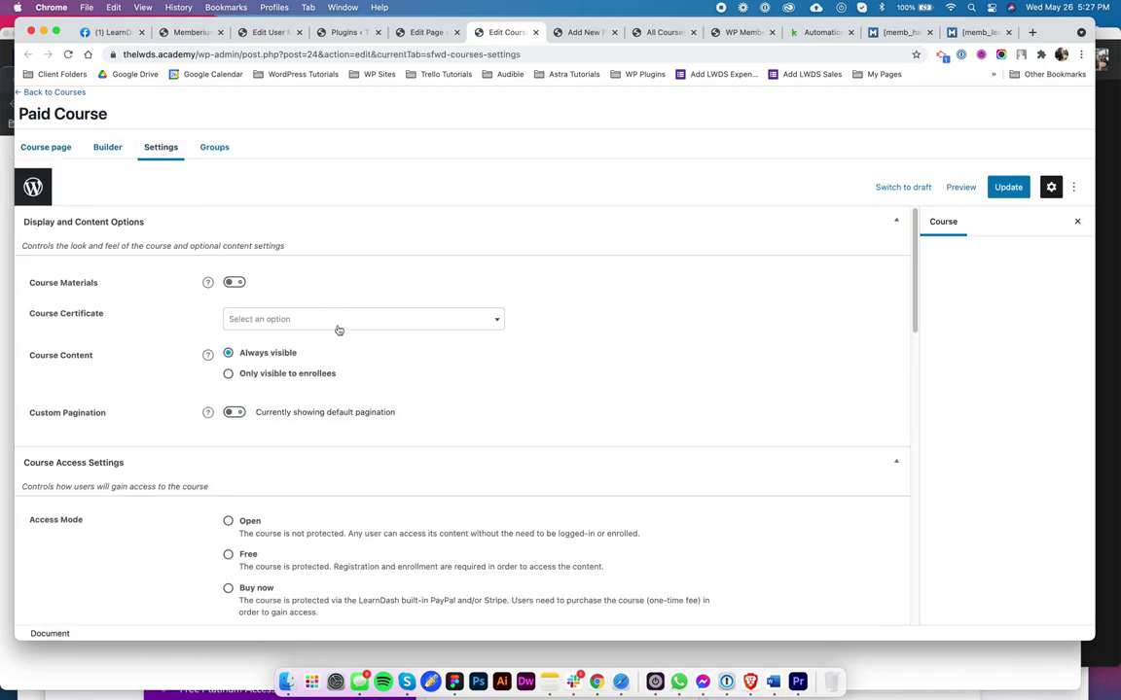
{"action": "left_click", "coordinate": [228, 374]}
{"action": "left_click", "coordinate": [1008, 187]}
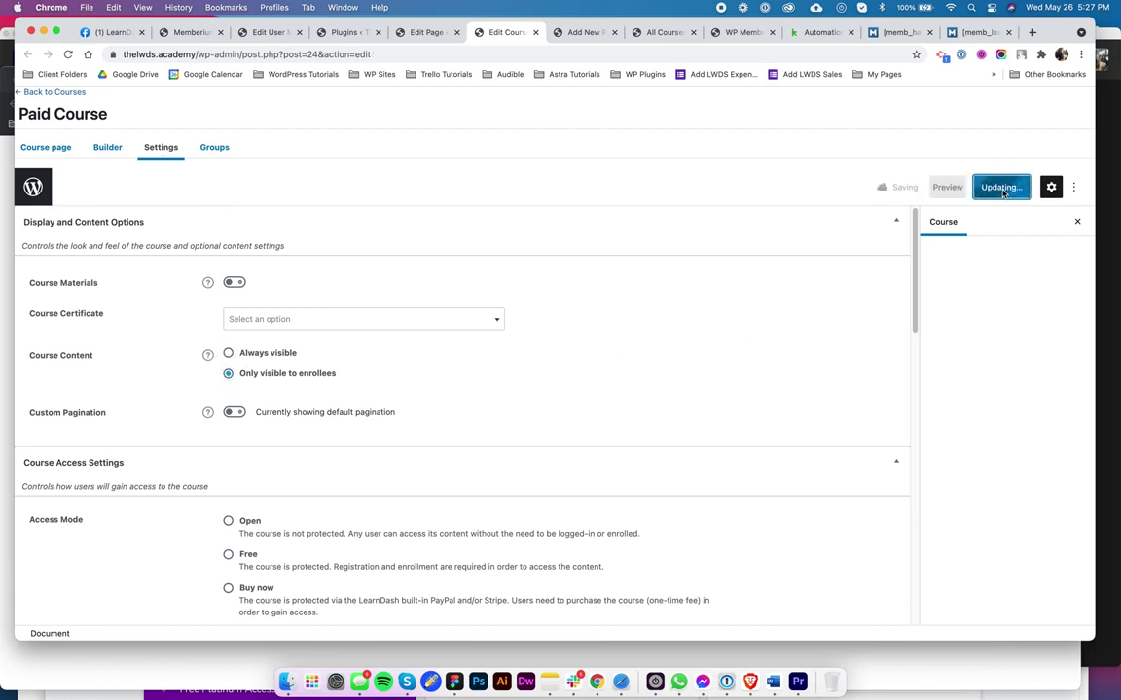
Step: Reload Paid Course as the test user to confirm lessons are hidden, then return to All Courses
{"action": "right_click", "coordinate": [596, 681]}
{"action": "left_click", "coordinate": [642, 530]}
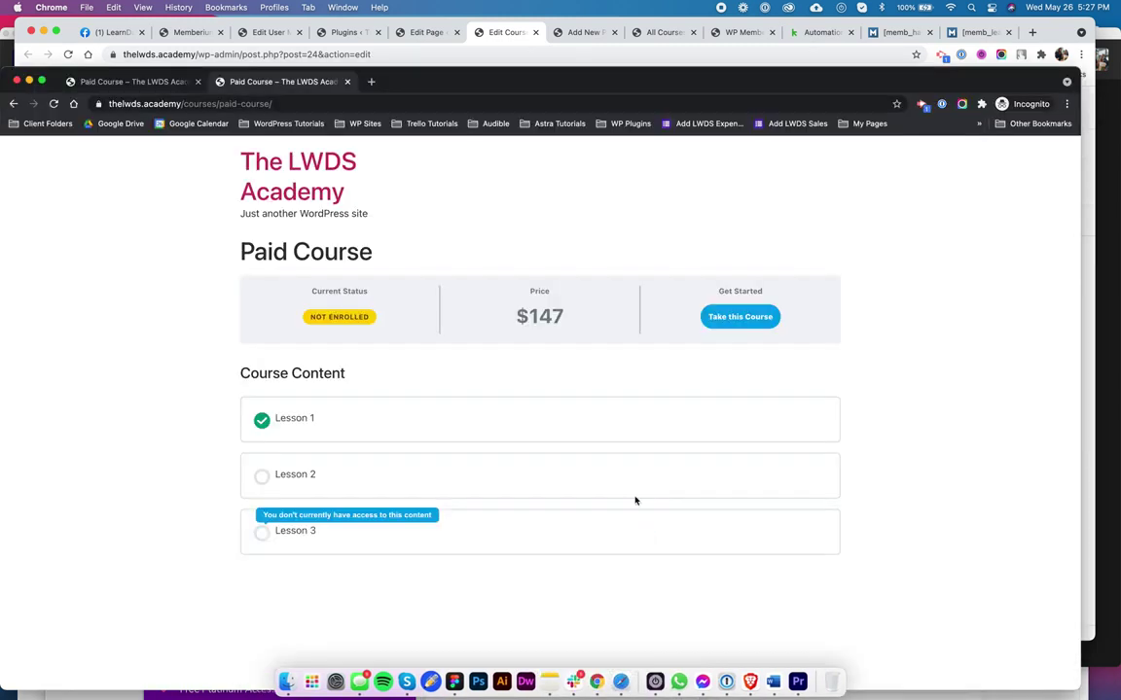
{"action": "left_click", "coordinate": [54, 104]}
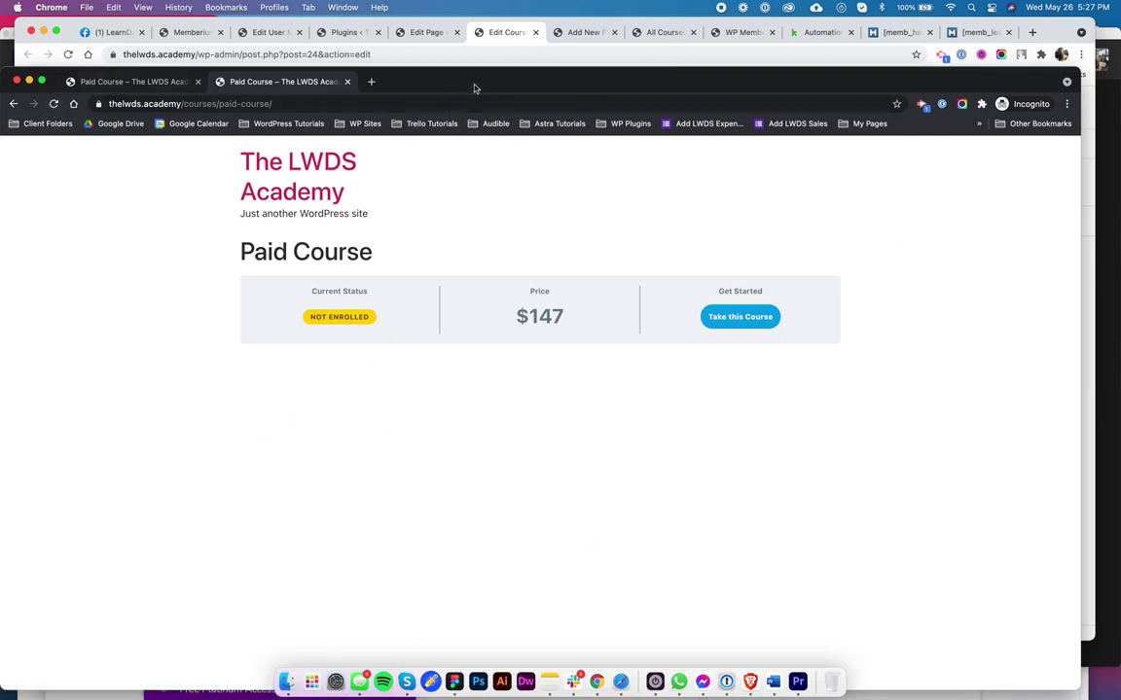
{"action": "left_click_drag", "start_coordinate": [474, 88], "coordinate": [475, 95]}
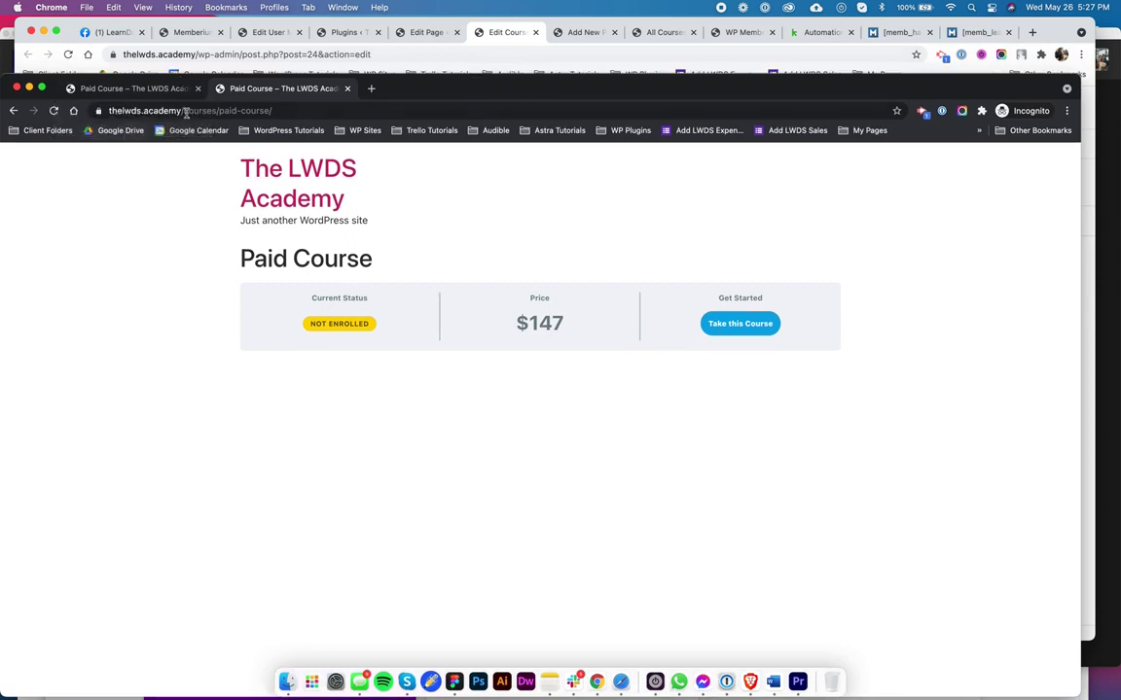
{"action": "left_click", "coordinate": [14, 110]}
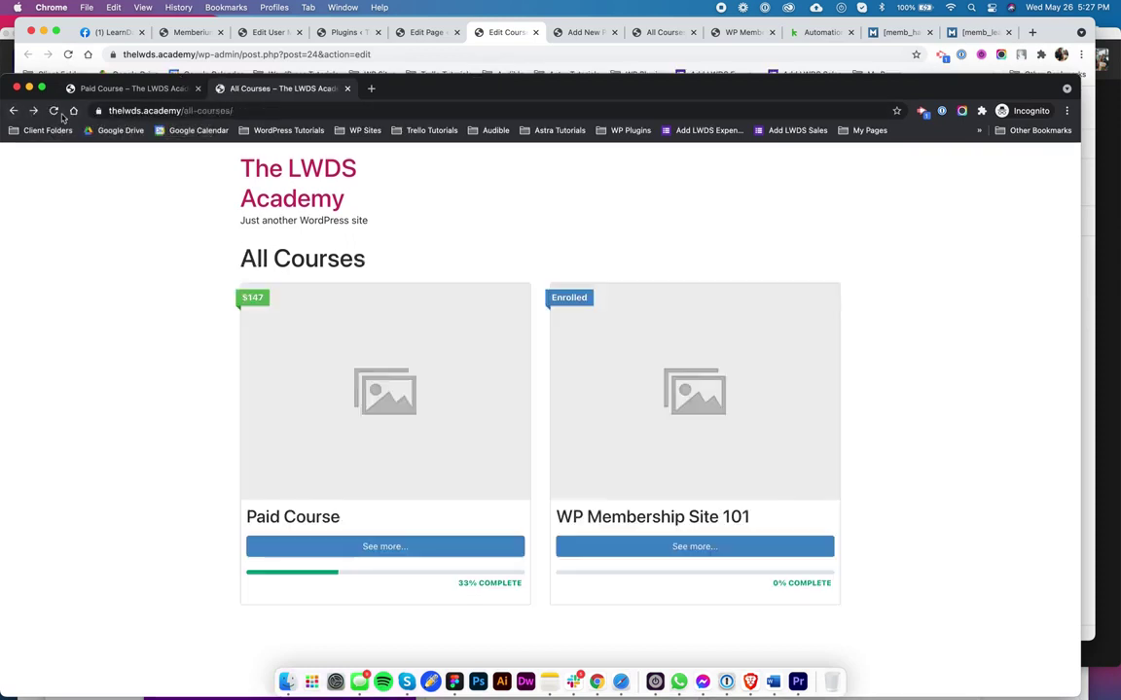
{"action": "left_click_drag", "start_coordinate": [425, 89], "coordinate": [436, 53]}
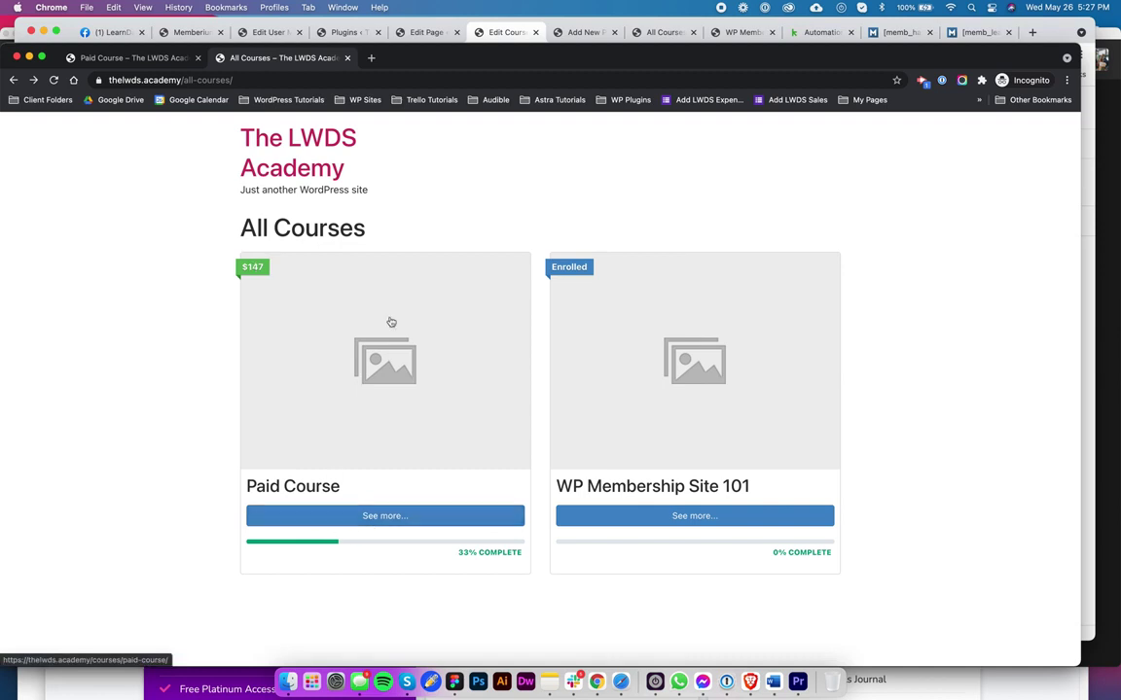
{"action": "left_click", "coordinate": [311, 339]}
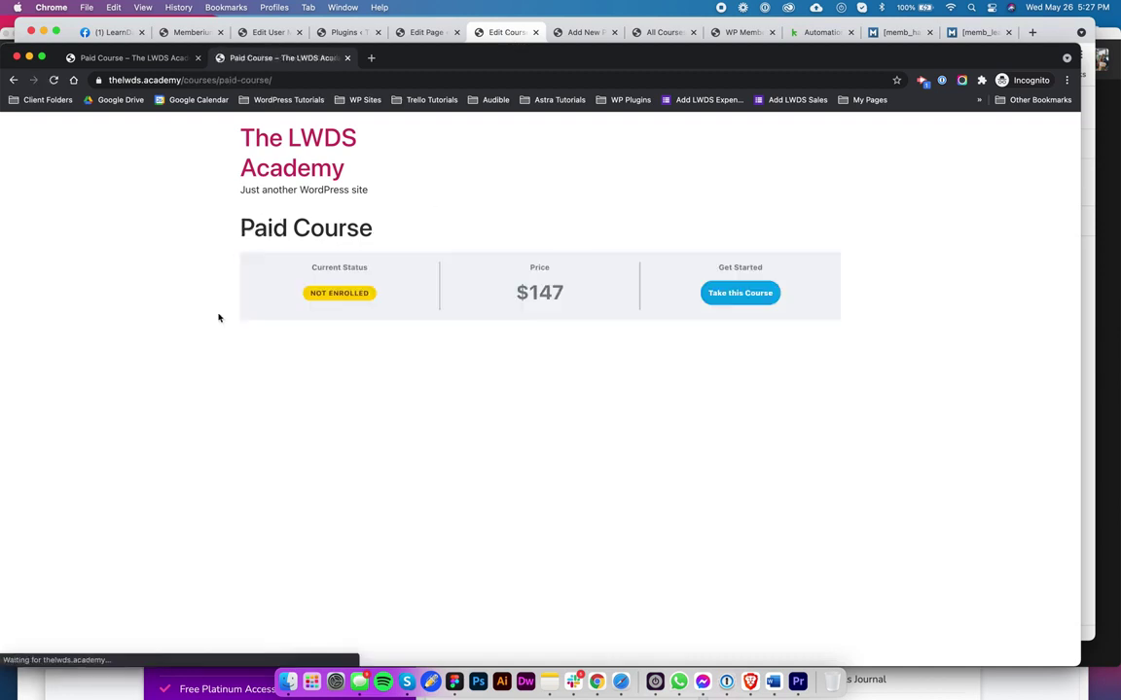
{"action": "key", "text": "super+bracketleft"}
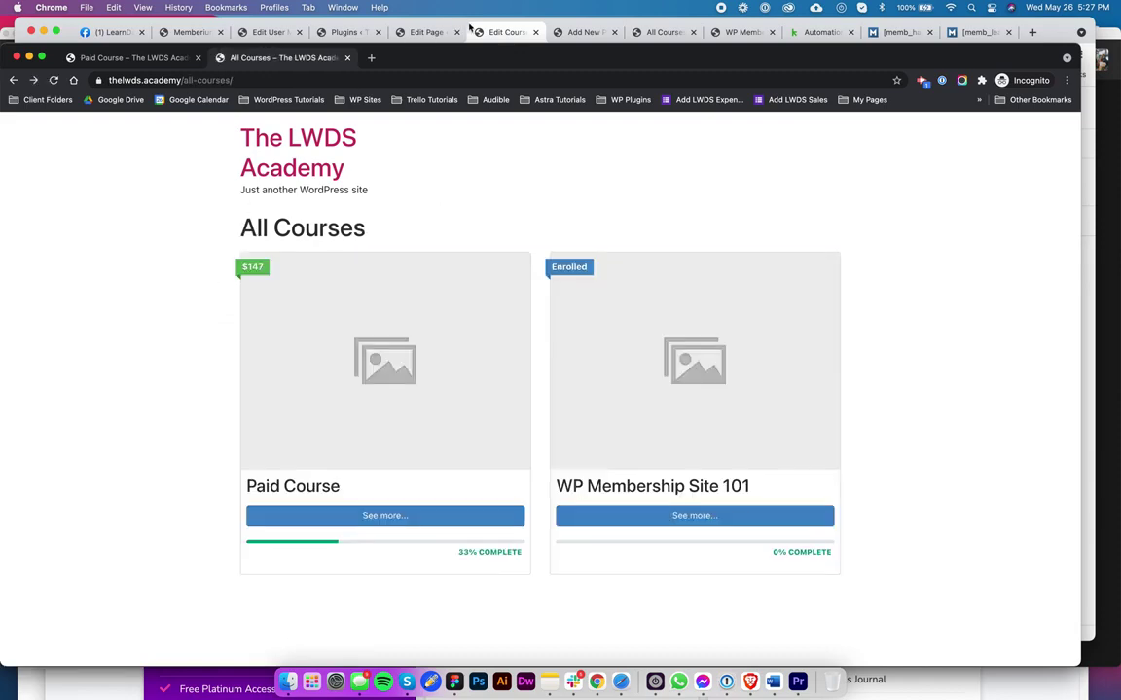
Step: Change Paid Course's Course Price from $147 to 'Not Enrolled' and update the course
{"action": "left_click", "coordinate": [477, 32]}
{"action": "scroll", "coordinate": [337, 412], "scroll_direction": "down", "scroll_amount": 5}
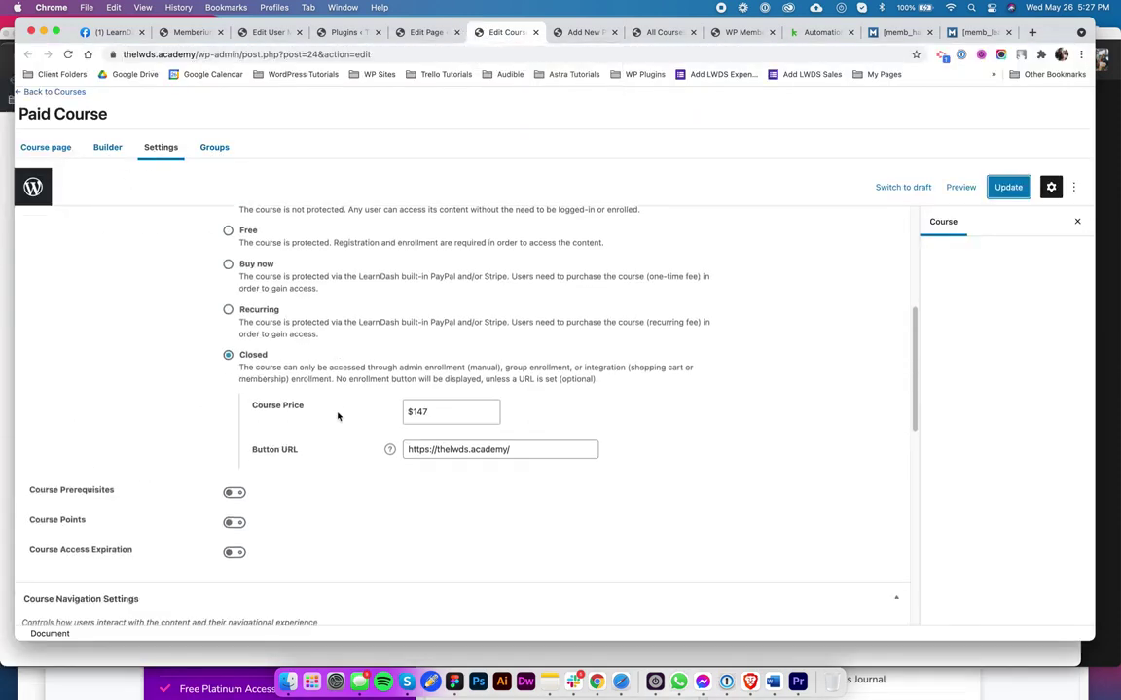
{"action": "left_click", "coordinate": [438, 396]}
{"action": "key", "text": "super+a"}
{"action": "type", "text": "No"}
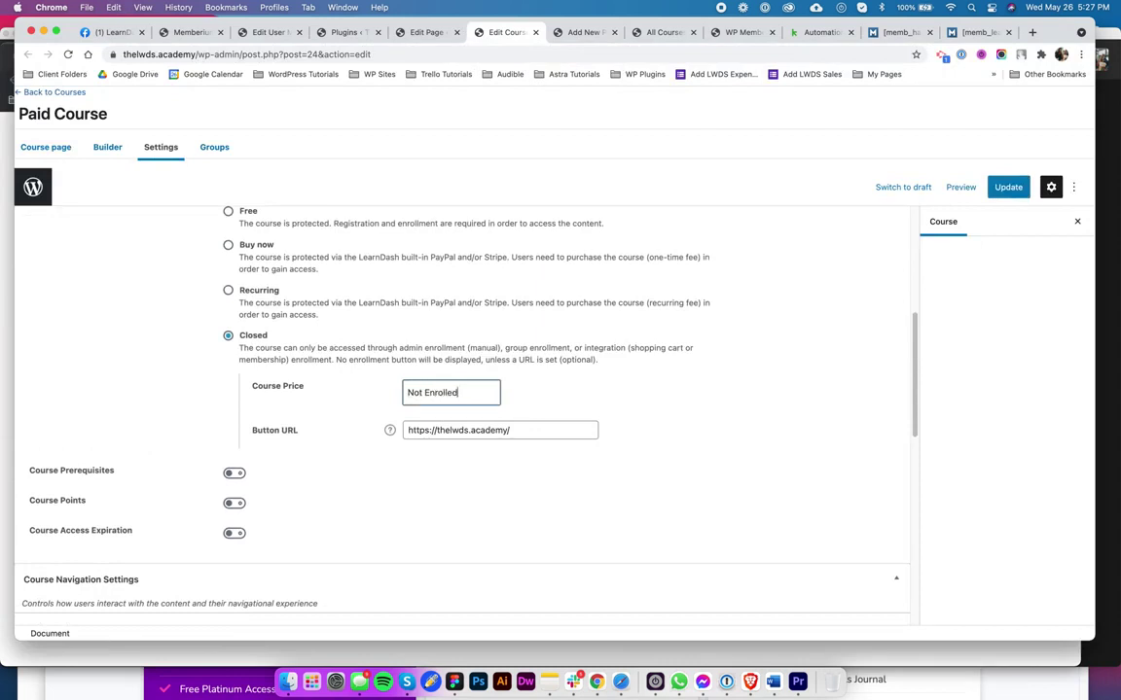
{"action": "left_click", "coordinate": [1008, 187]}
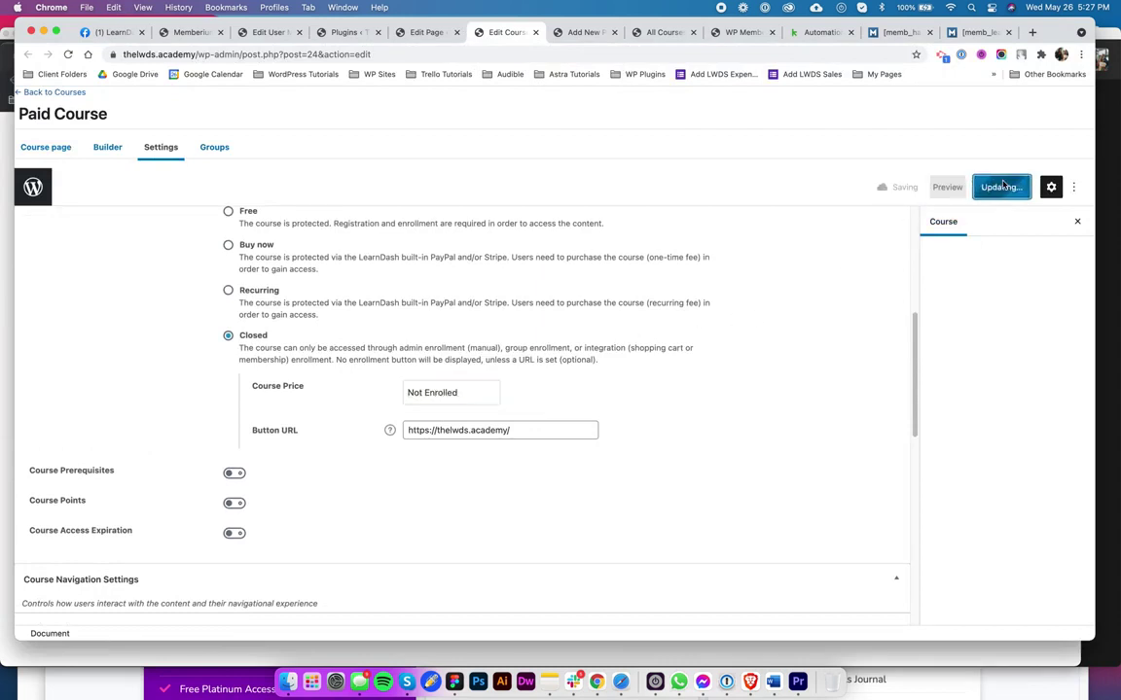
{"action": "scroll", "coordinate": [697, 312], "scroll_direction": "down", "scroll_amount": 5}
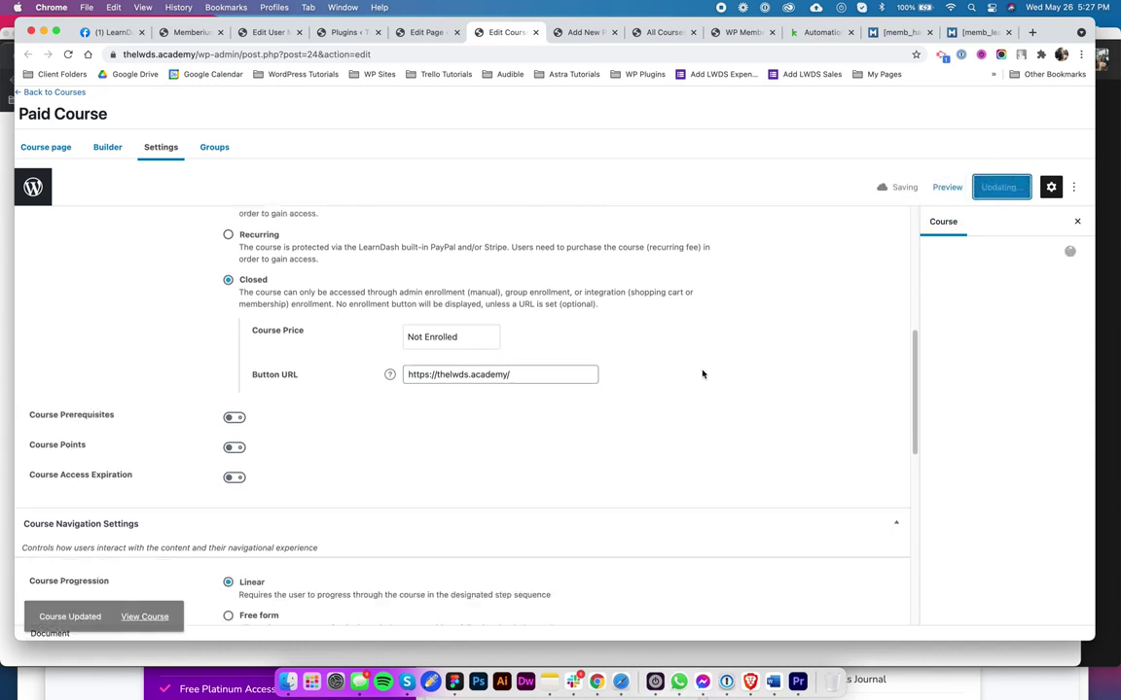
{"action": "scroll", "coordinate": [656, 399], "scroll_direction": "down", "scroll_amount": 5}
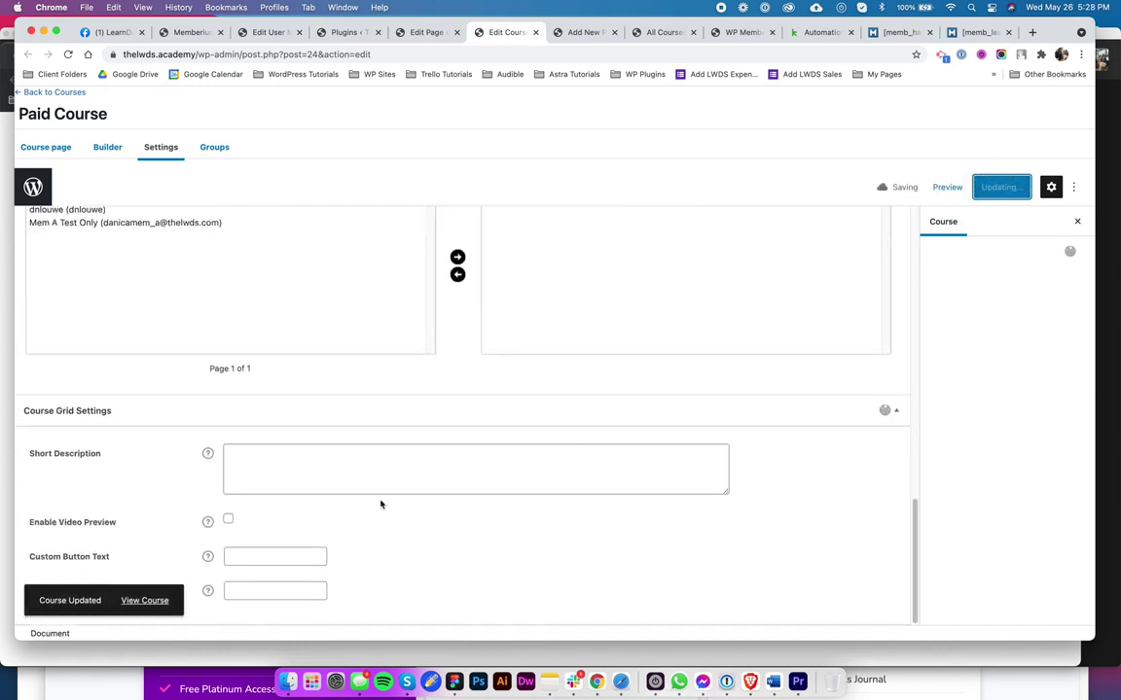
{"action": "scroll", "coordinate": [380, 503], "scroll_direction": "up", "scroll_amount": 1}
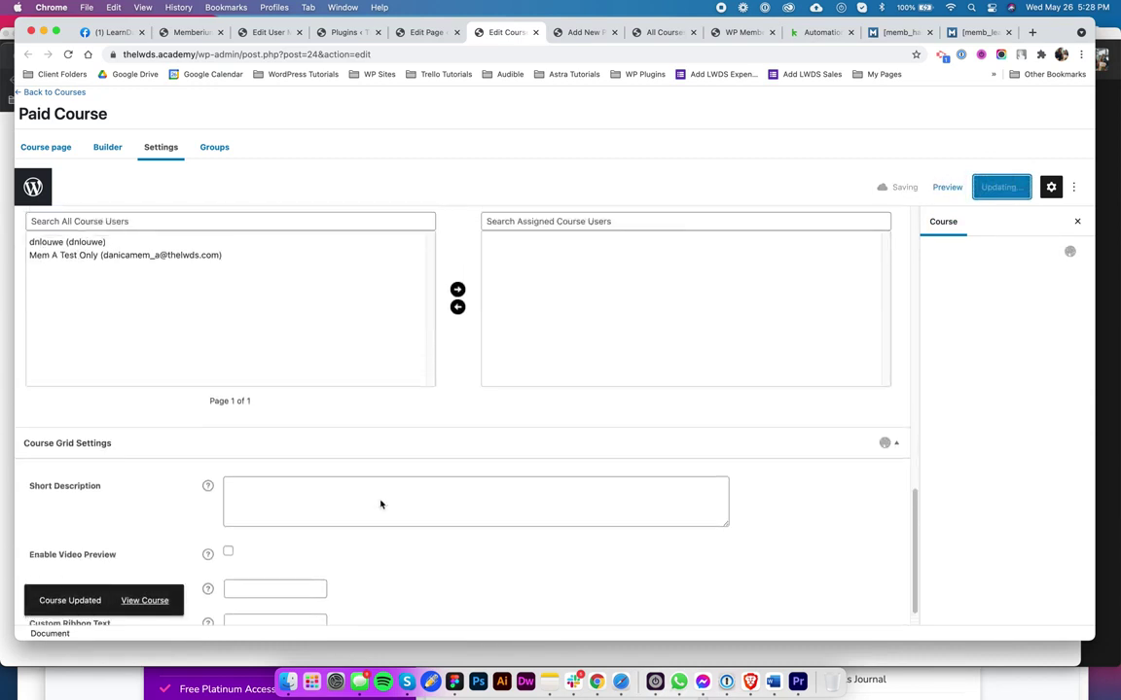
{"action": "right_click", "coordinate": [598, 679]}
Step: Reload the incognito All Courses page and open Paid Course to confirm it shows Not Enrolled instead of $147
{"action": "left_click", "coordinate": [644, 514]}
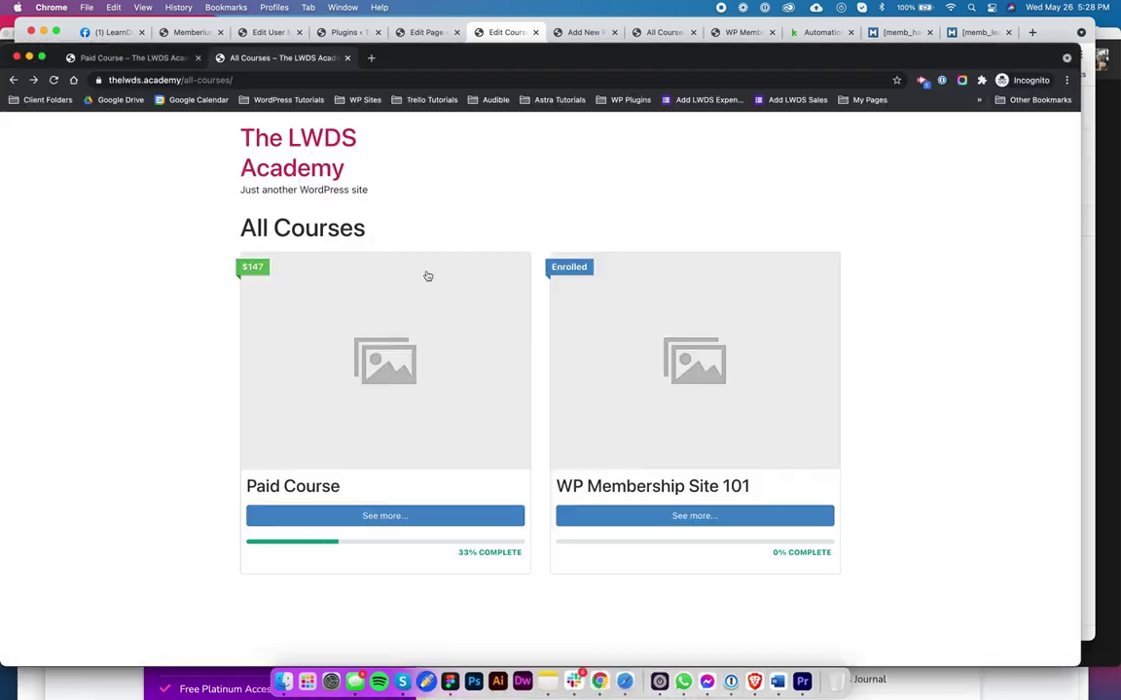
{"action": "left_click", "coordinate": [53, 79]}
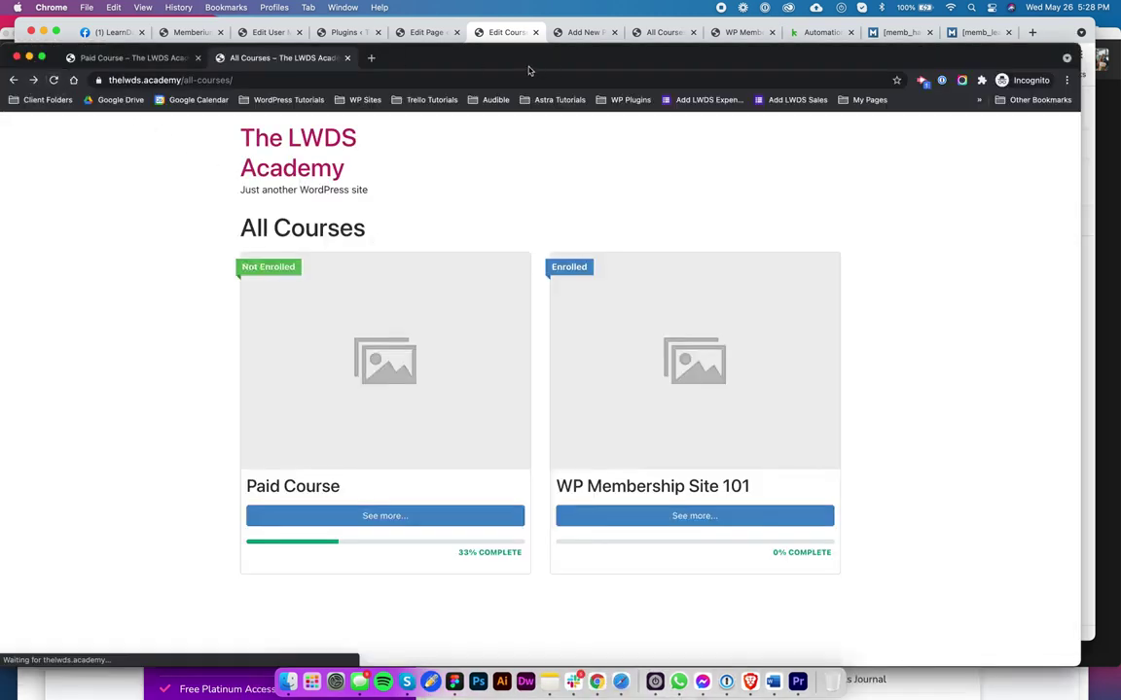
{"action": "left_click_drag", "start_coordinate": [537, 66], "coordinate": [537, 39]}
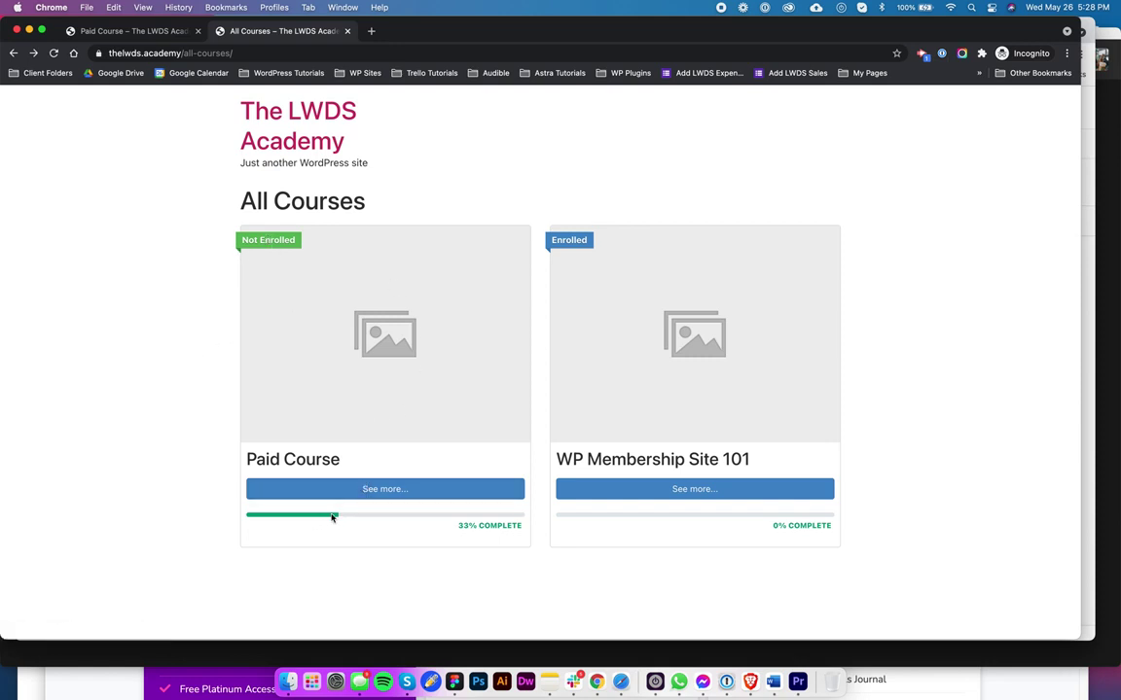
{"action": "left_click", "coordinate": [362, 358]}
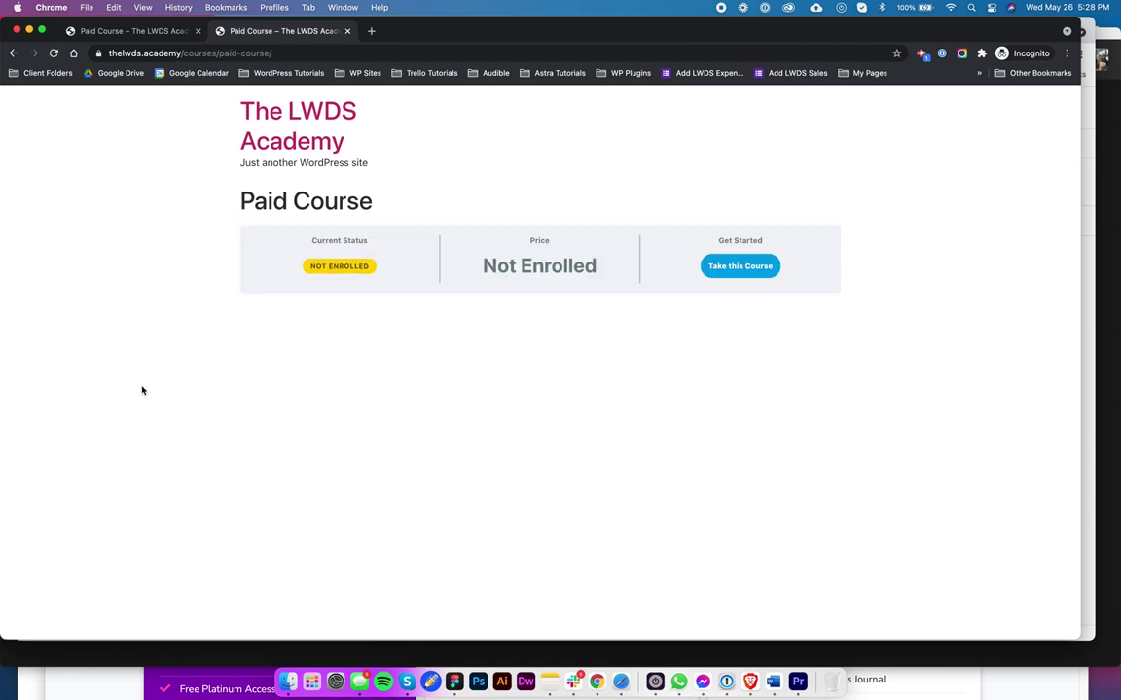
{"action": "key", "text": "super+bracketleft"}
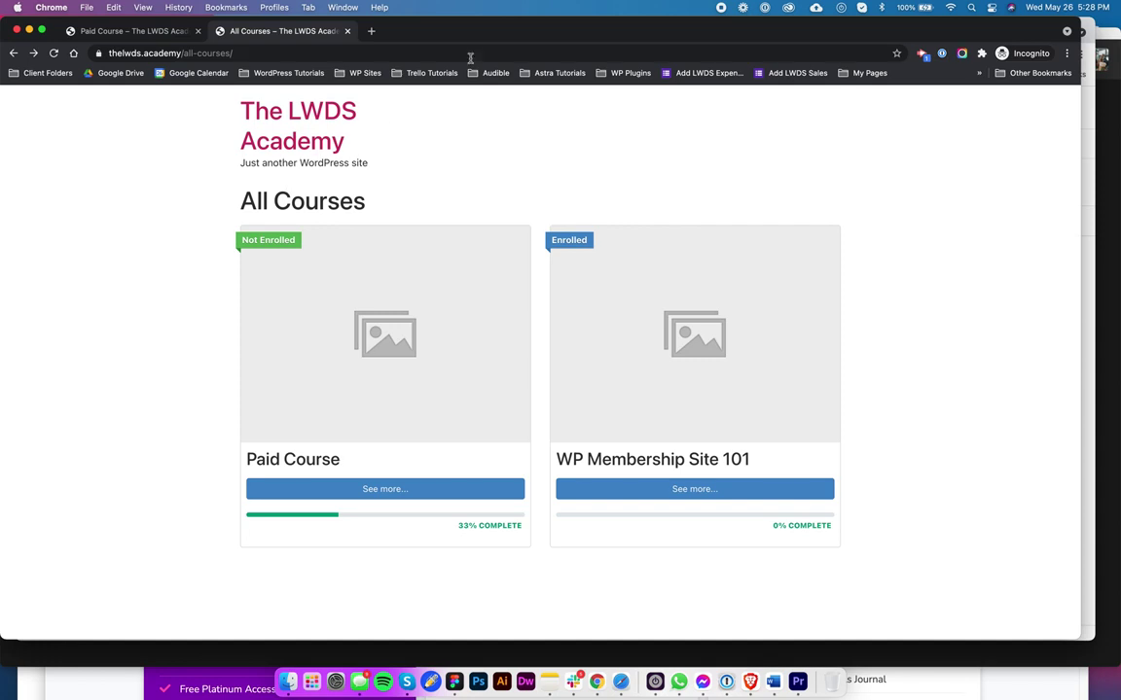
{"action": "left_click_drag", "start_coordinate": [489, 37], "coordinate": [543, 98]}
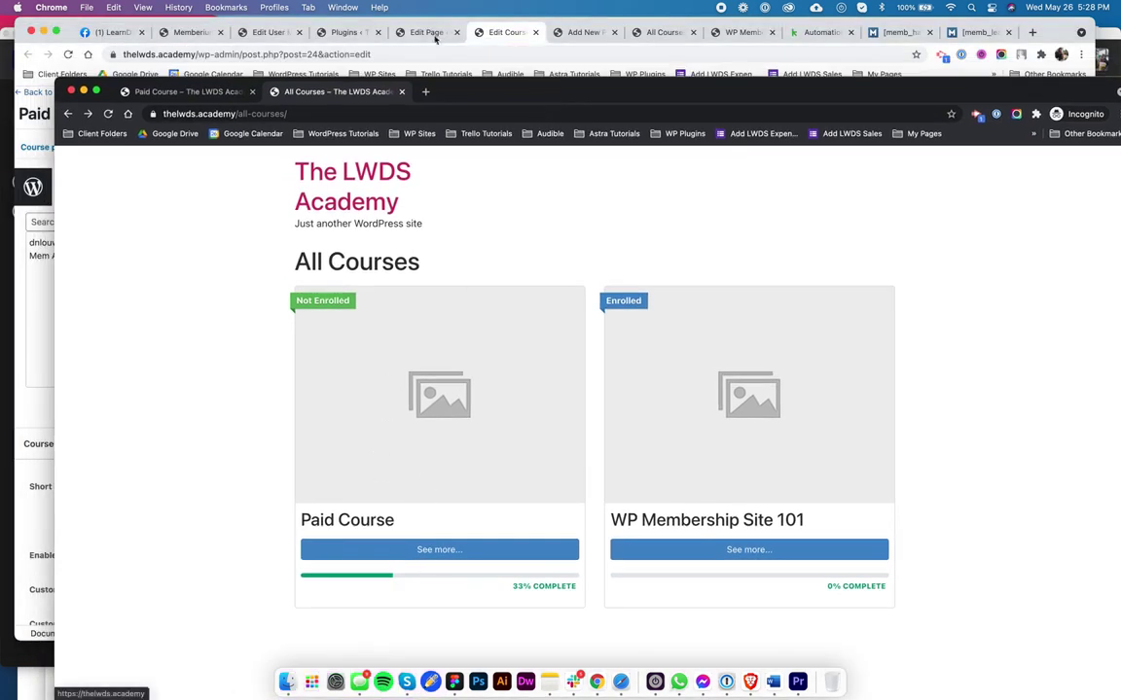
Step: Open the Paid Course edit screen from the test user's course info page
{"action": "left_click", "coordinate": [391, 41]}
{"action": "left_click", "coordinate": [264, 32]}
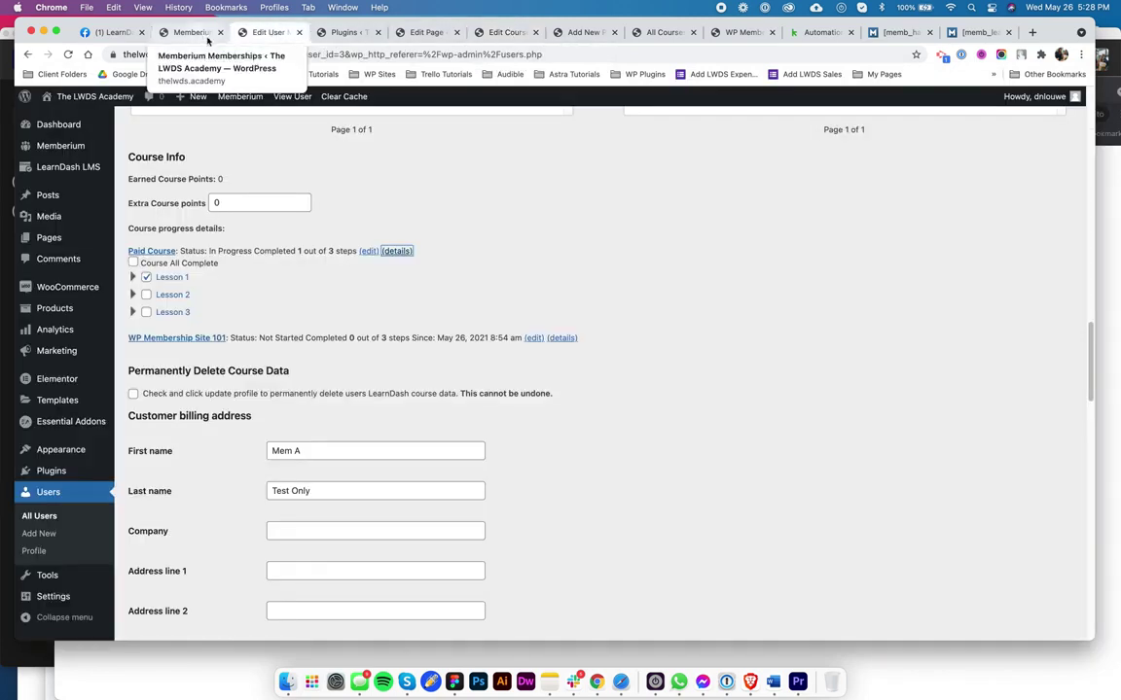
{"action": "left_click", "coordinate": [369, 251]}
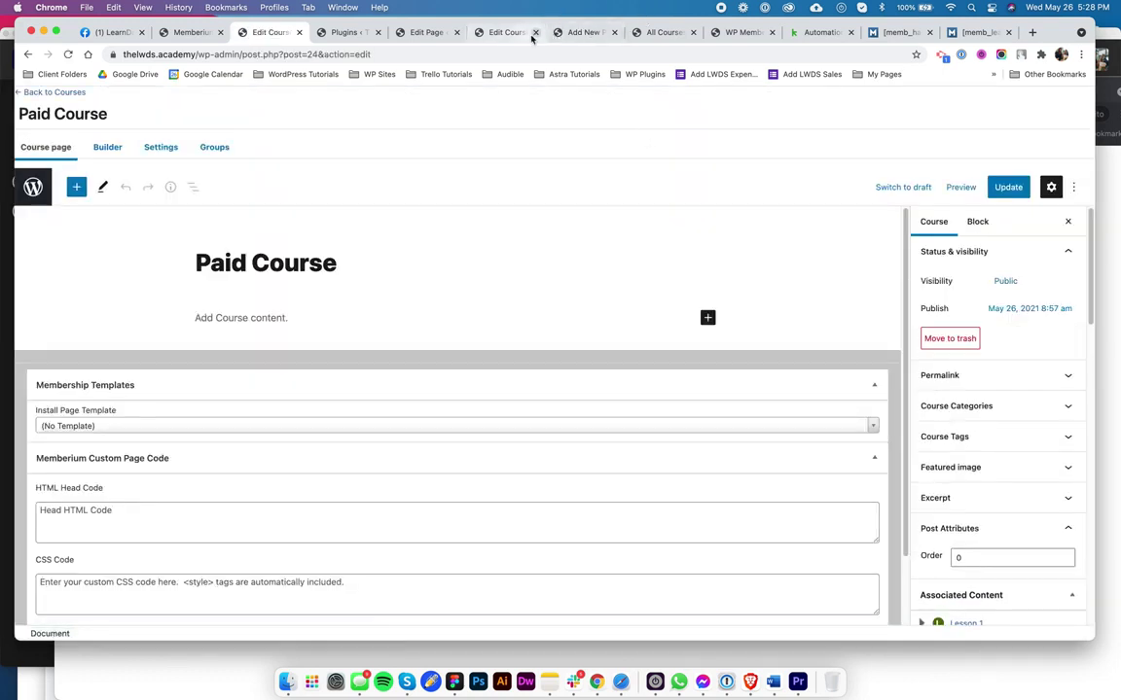
Step: Review the Paid Course's Course Users settings, briefly checking the Paid Membership settings
{"action": "left_click", "coordinate": [159, 147]}
{"action": "scroll", "coordinate": [210, 321], "scroll_direction": "down", "scroll_amount": 10}
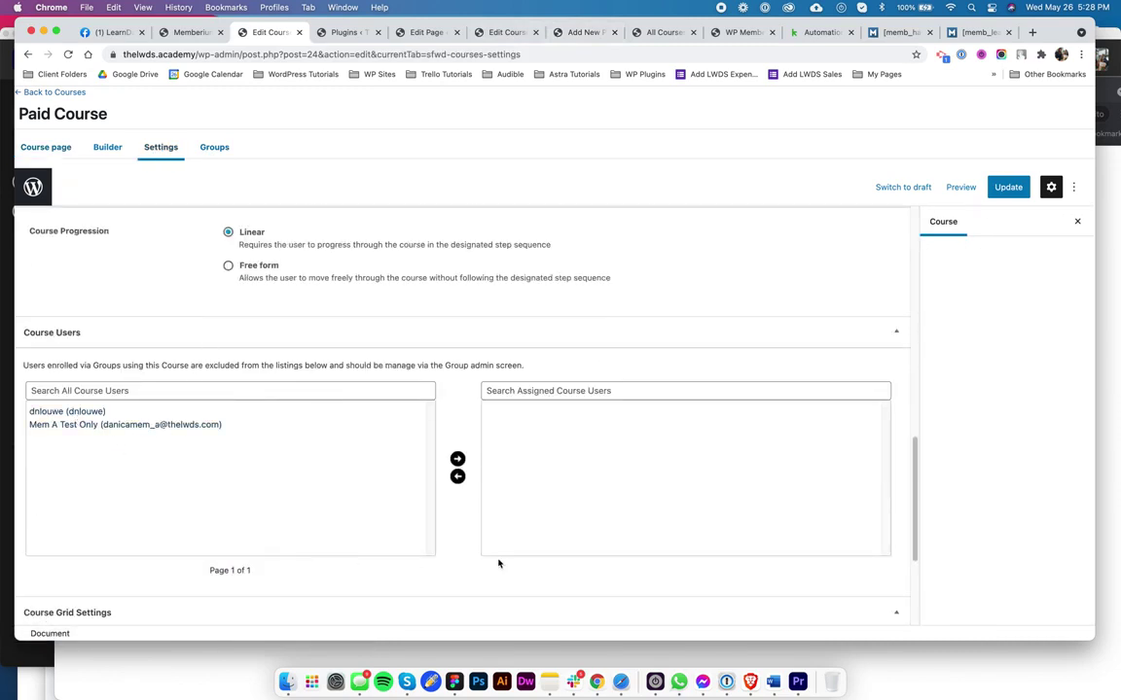
{"action": "scroll", "coordinate": [502, 542], "scroll_direction": "down", "scroll_amount": 4}
{"action": "scroll", "coordinate": [502, 543], "scroll_direction": "up", "scroll_amount": 3}
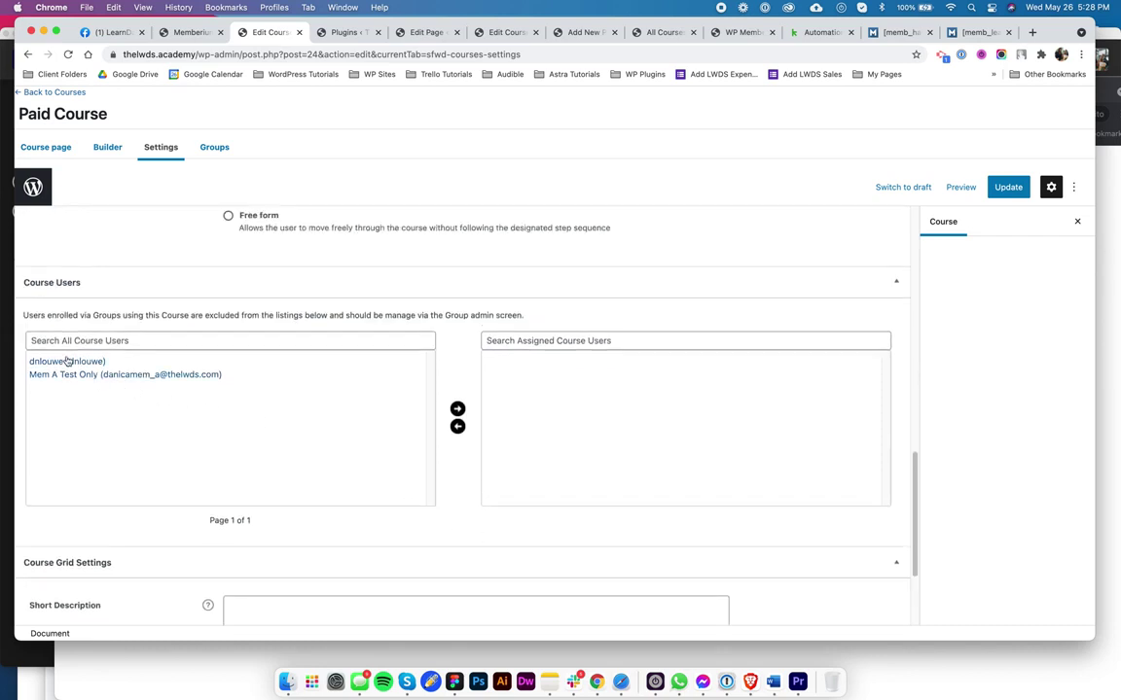
{"action": "scroll", "coordinate": [315, 430], "scroll_direction": "down", "scroll_amount": 3}
{"action": "scroll", "coordinate": [323, 433], "scroll_direction": "up", "scroll_amount": 8}
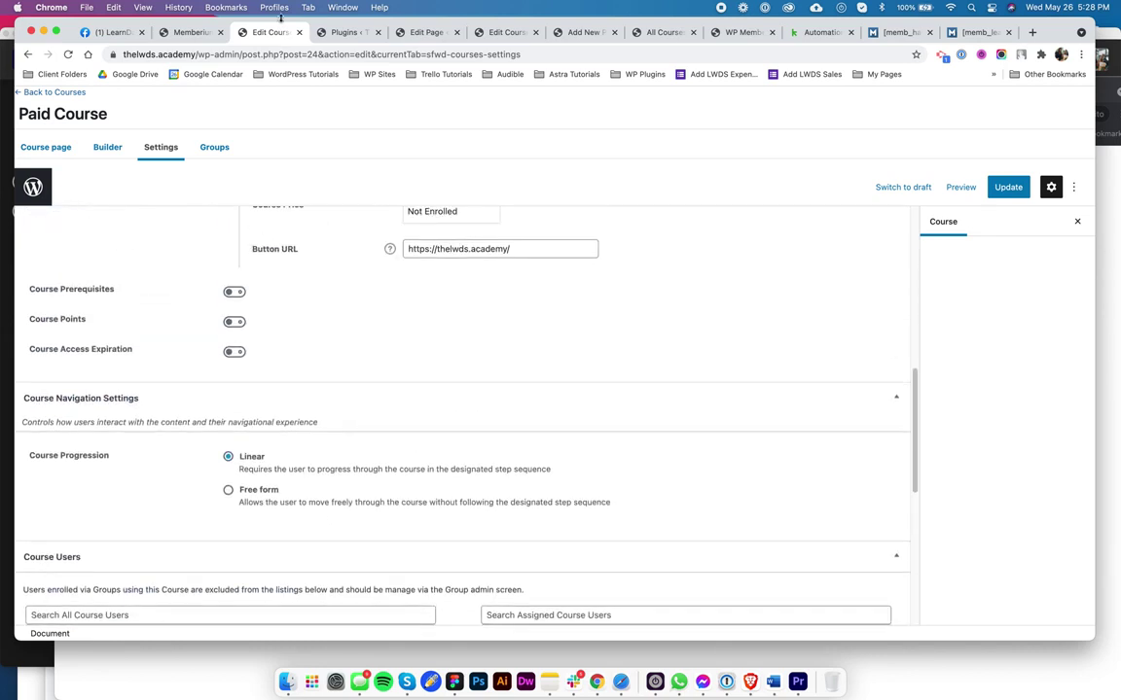
{"action": "left_click", "coordinate": [190, 32]}
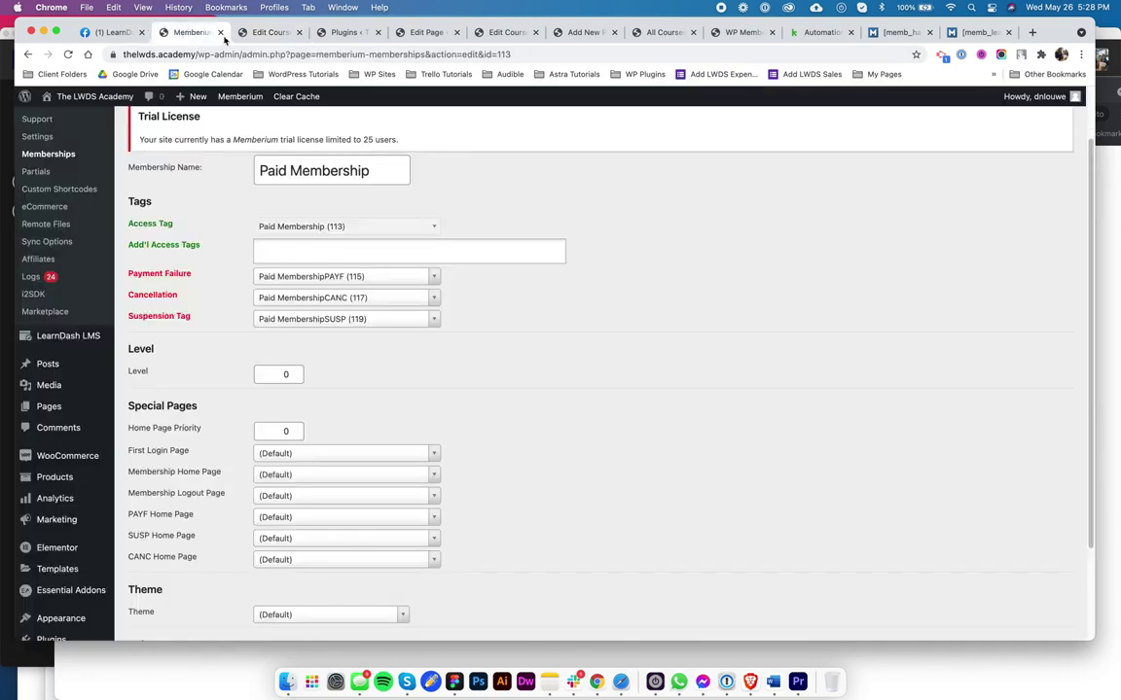
{"action": "left_click", "coordinate": [260, 32]}
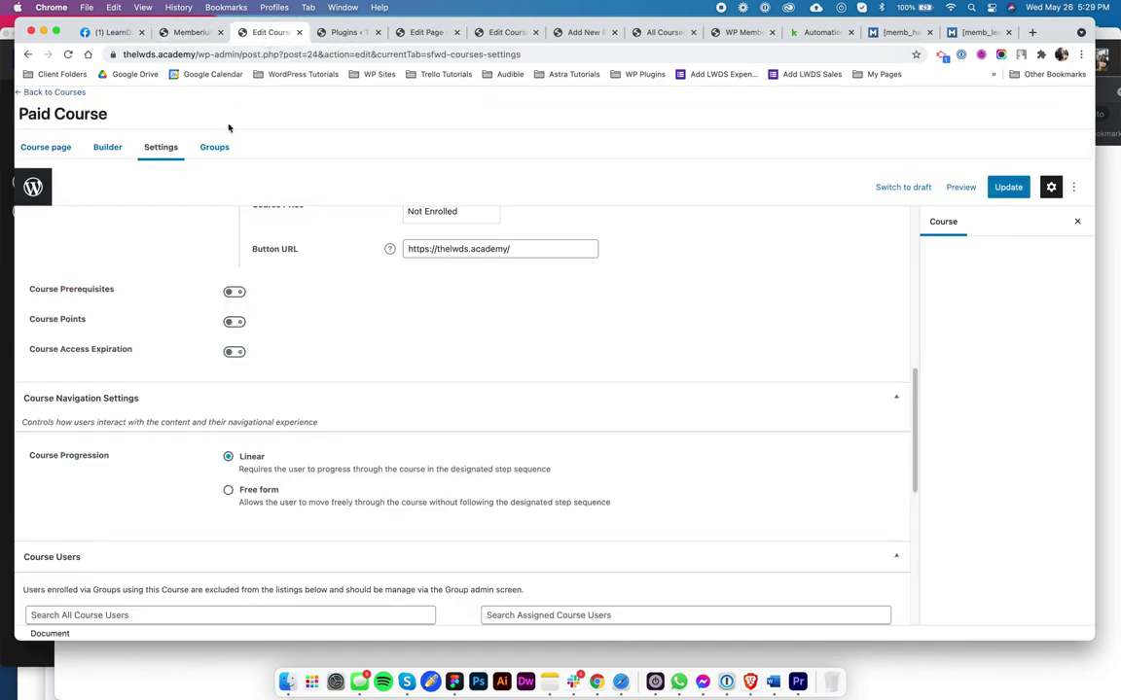
Step: Return to the test user's profile after briefly reopening the Paid Course editor
{"action": "left_click", "coordinate": [26, 54]}
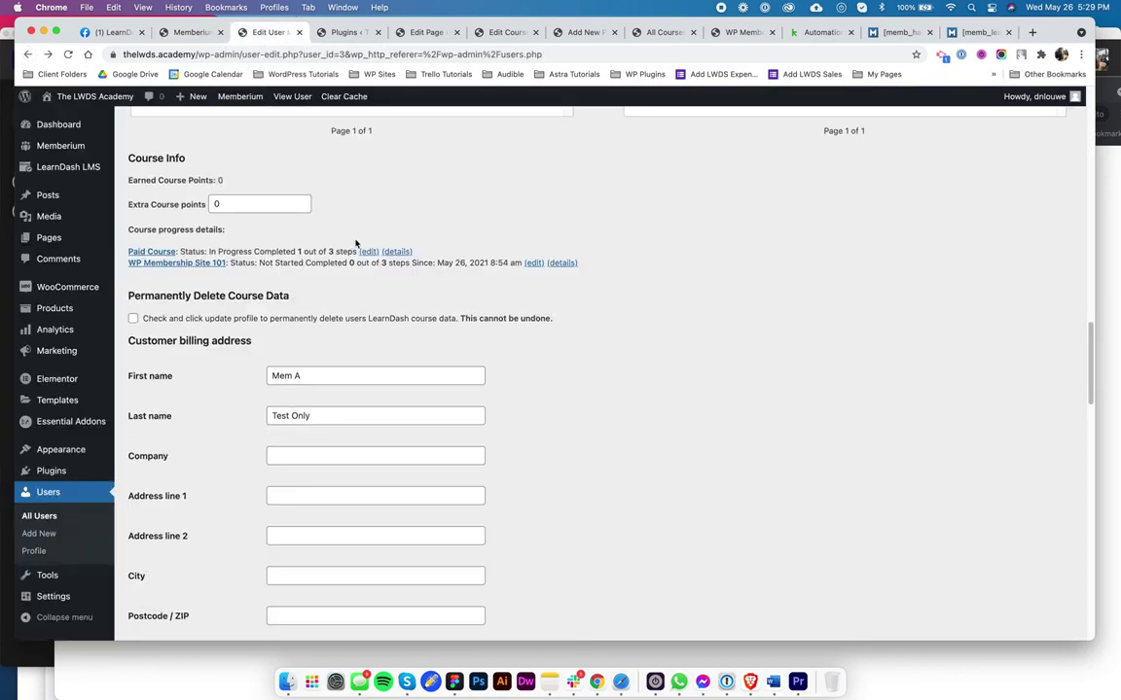
{"action": "scroll", "coordinate": [402, 256], "scroll_direction": "up", "scroll_amount": 10}
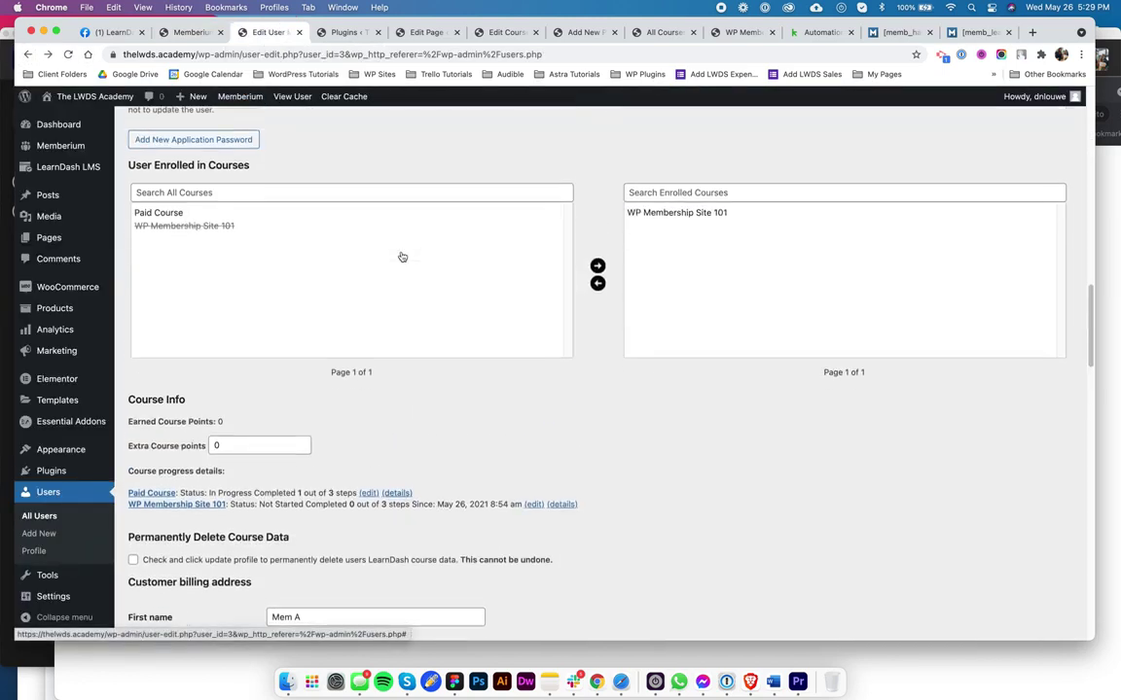
{"action": "scroll", "coordinate": [402, 255], "scroll_direction": "down", "scroll_amount": 10}
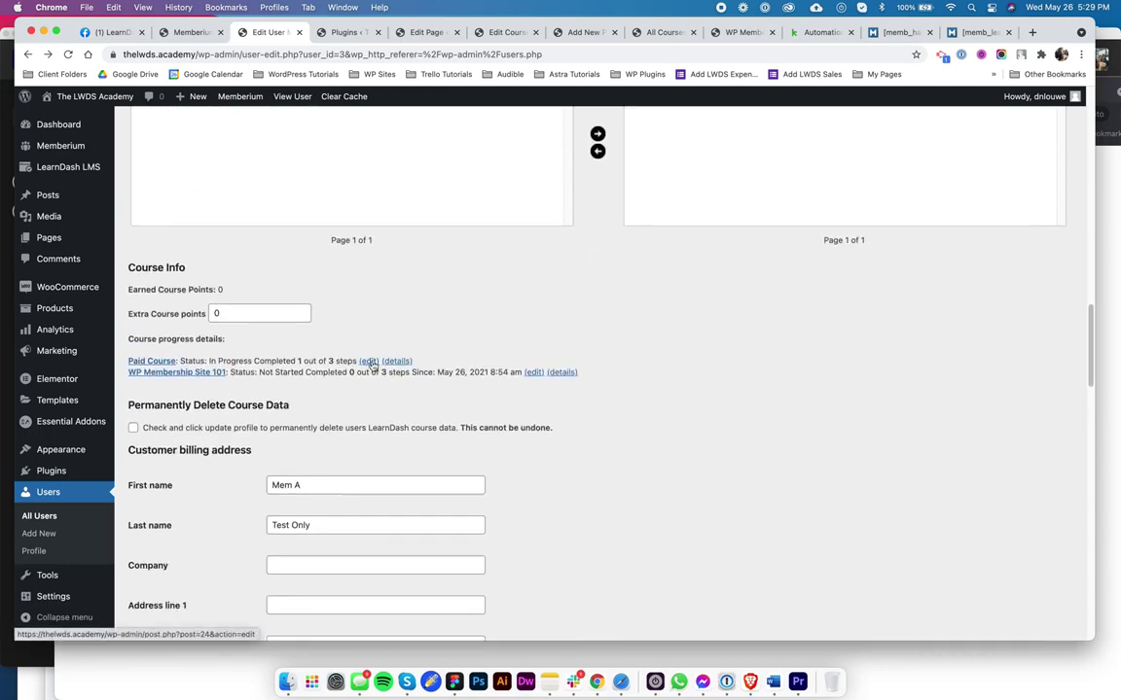
{"action": "left_click", "coordinate": [371, 362]}
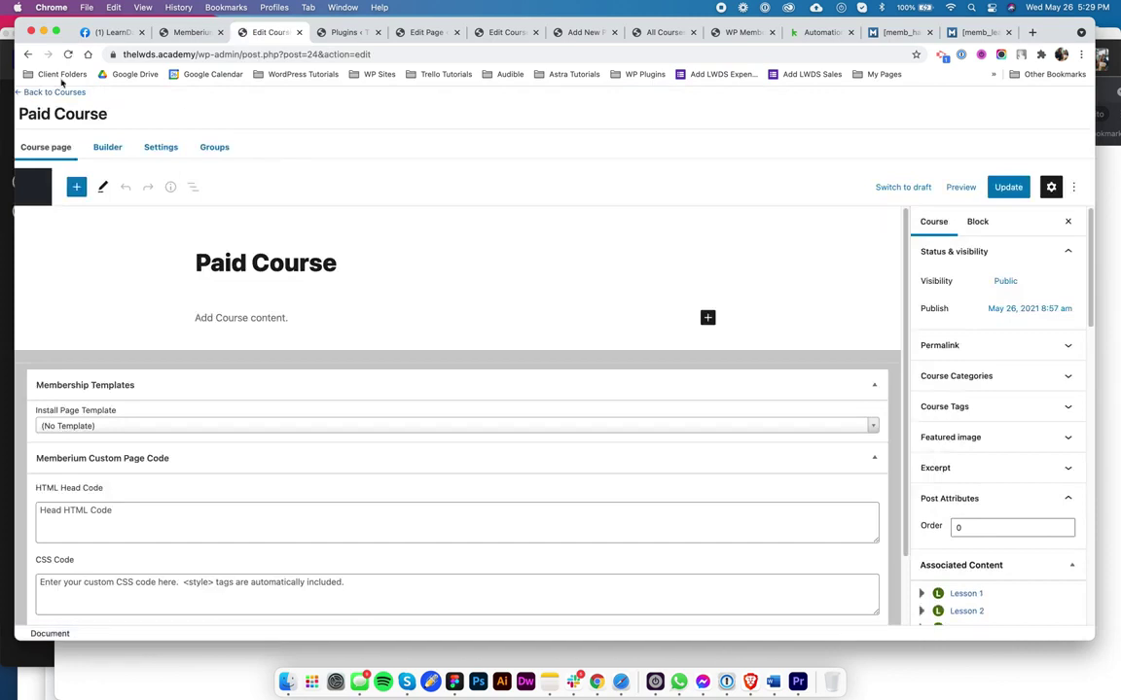
{"action": "left_click", "coordinate": [30, 55]}
Step: Expand the Paid Course progress details showing Lesson 1 complete, then scroll toward Update User
{"action": "left_click", "coordinate": [398, 361]}
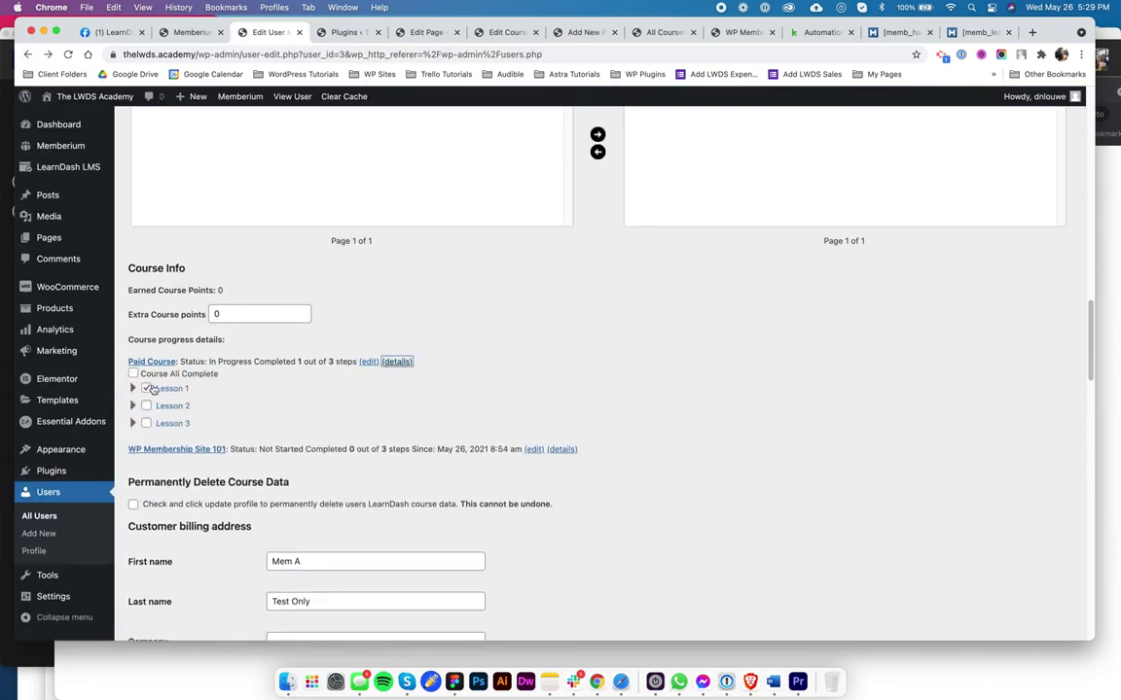
{"action": "left_click", "coordinate": [146, 388]}
{"action": "scroll", "coordinate": [491, 477], "scroll_direction": "down", "scroll_amount": 20}
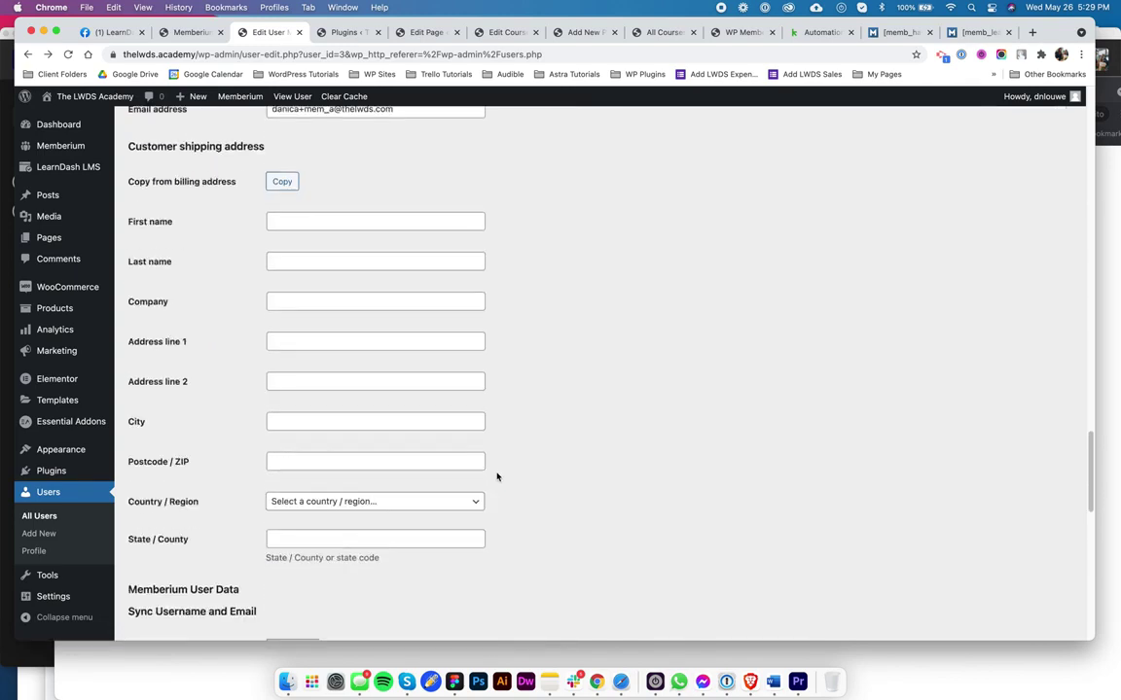
Step: Update the test user's profile, then check the incognito All Courses page for Paid Course's Not Enrolled badge
{"action": "left_click", "coordinate": [172, 581]}
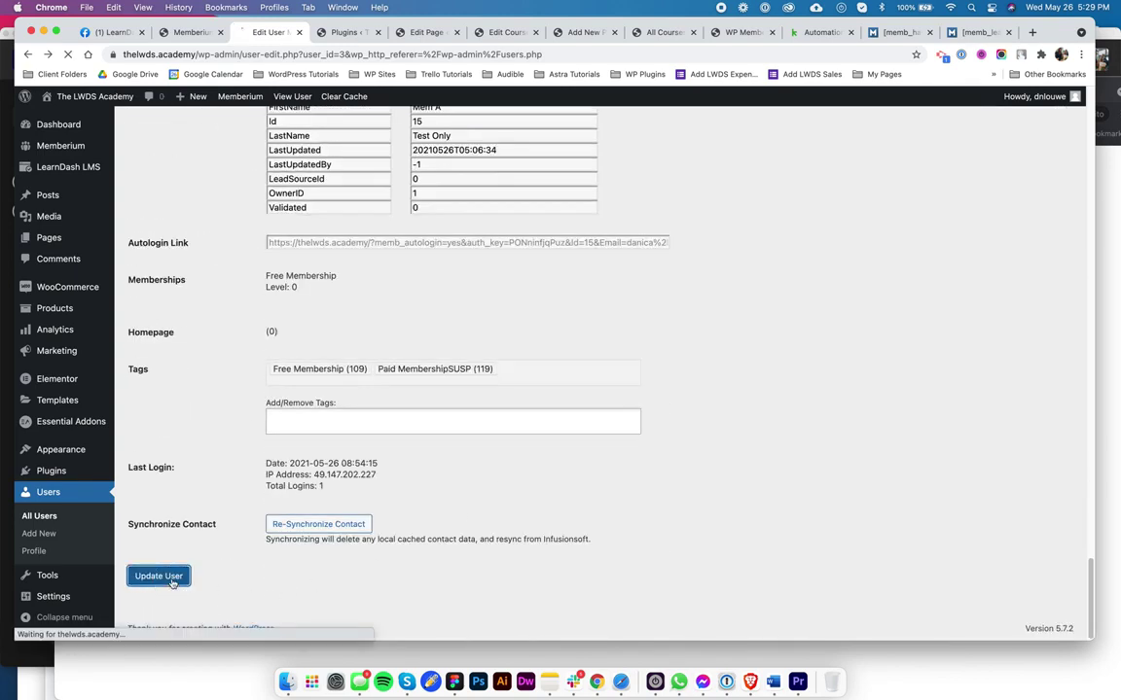
{"action": "right_click", "coordinate": [599, 676]}
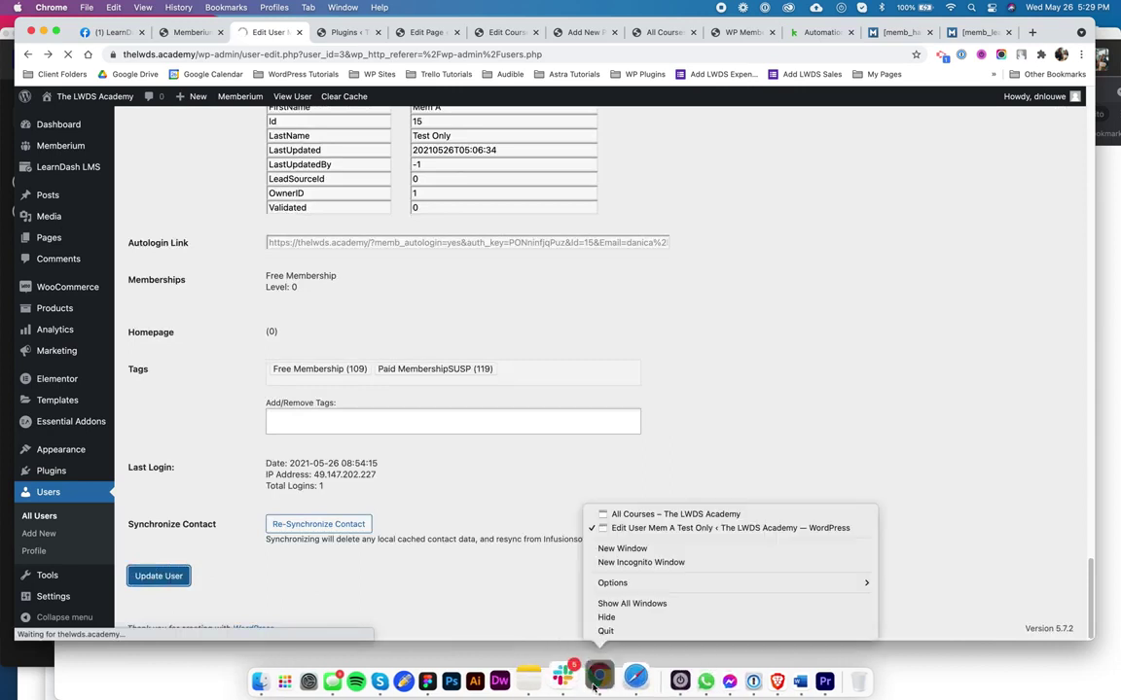
{"action": "left_click", "coordinate": [648, 515]}
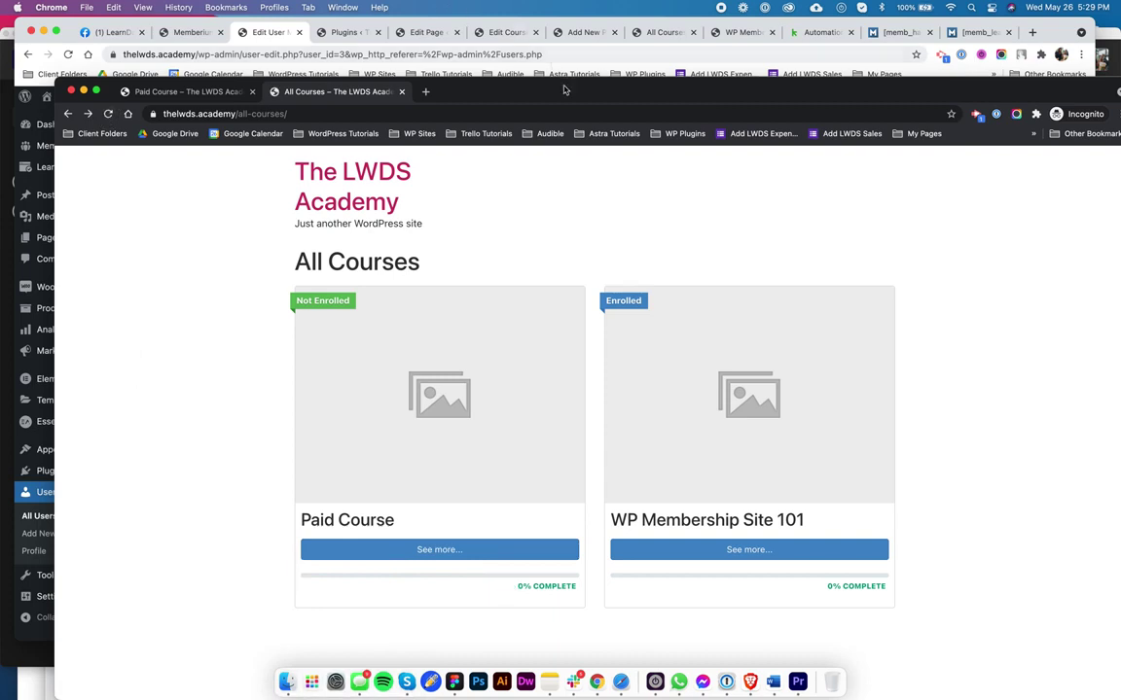
{"action": "left_click_drag", "start_coordinate": [562, 94], "coordinate": [528, 63]}
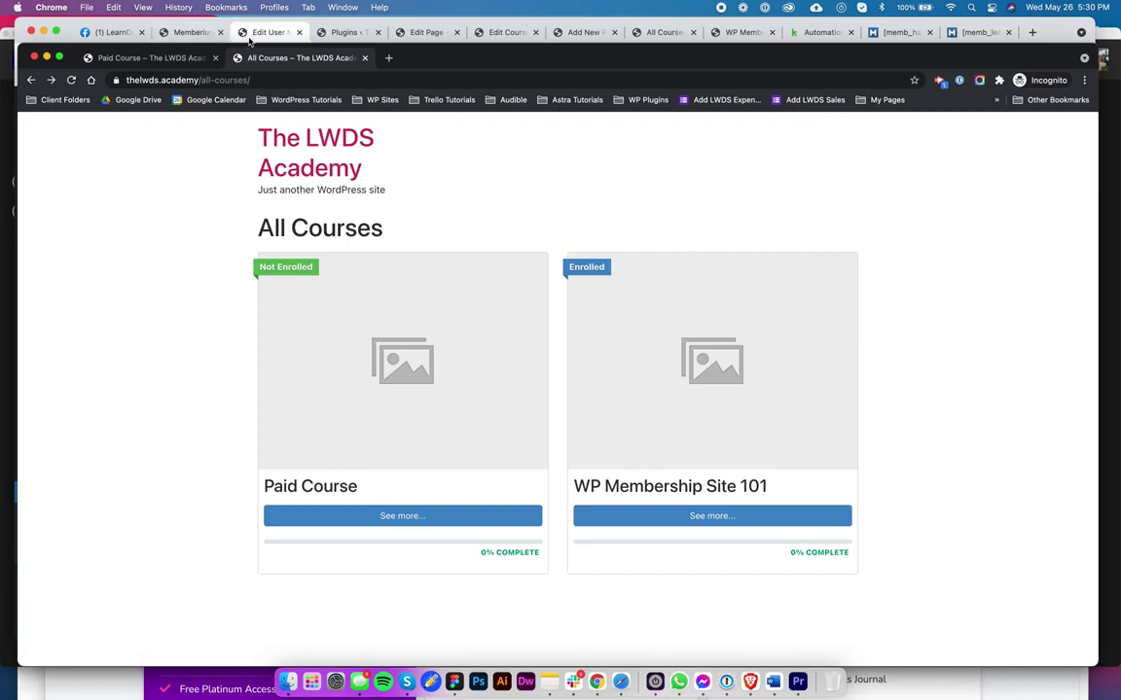
Step: Review the updated user profile and Paid Membership settings, then open All Courses in the block editor
{"action": "left_click", "coordinate": [255, 37]}
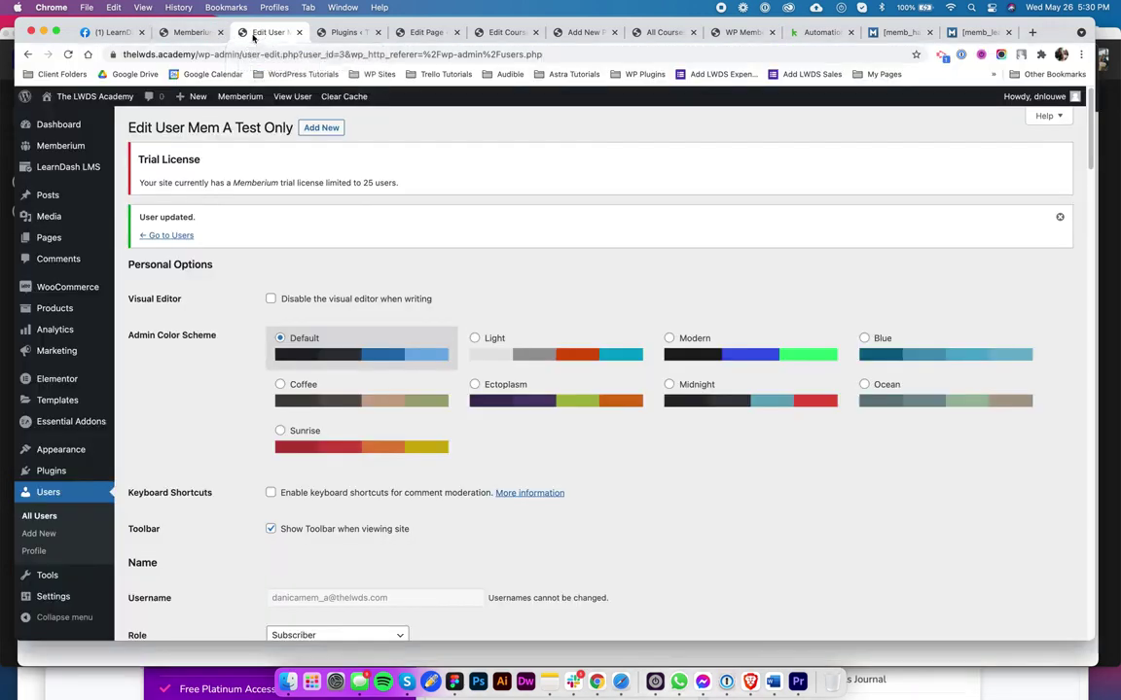
{"action": "scroll", "coordinate": [645, 398], "scroll_direction": "down", "scroll_amount": 5}
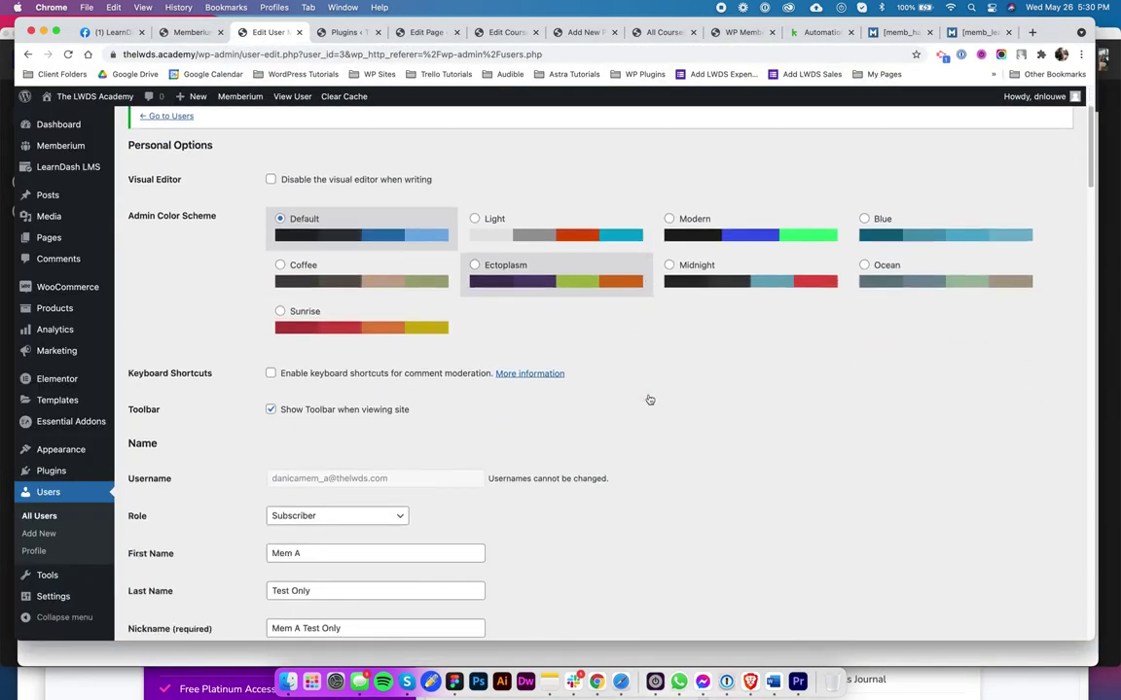
{"action": "scroll", "coordinate": [566, 460], "scroll_direction": "down", "scroll_amount": 7}
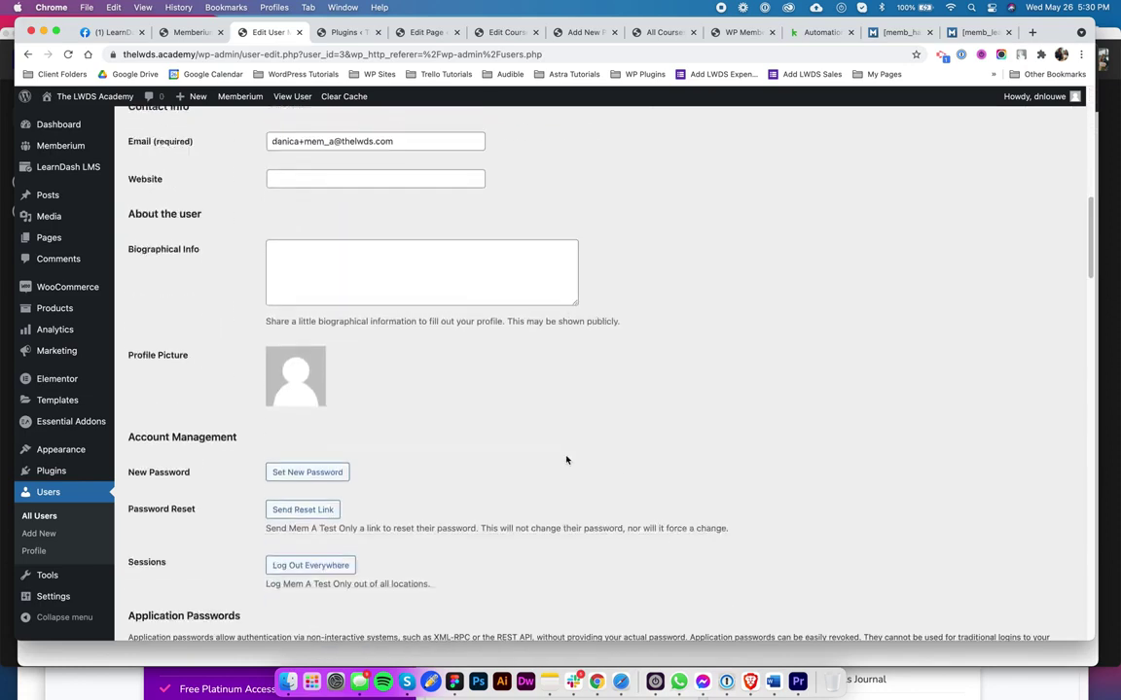
{"action": "scroll", "coordinate": [499, 378], "scroll_direction": "down", "scroll_amount": 6}
{"action": "scroll", "coordinate": [499, 379], "scroll_direction": "down", "scroll_amount": 20}
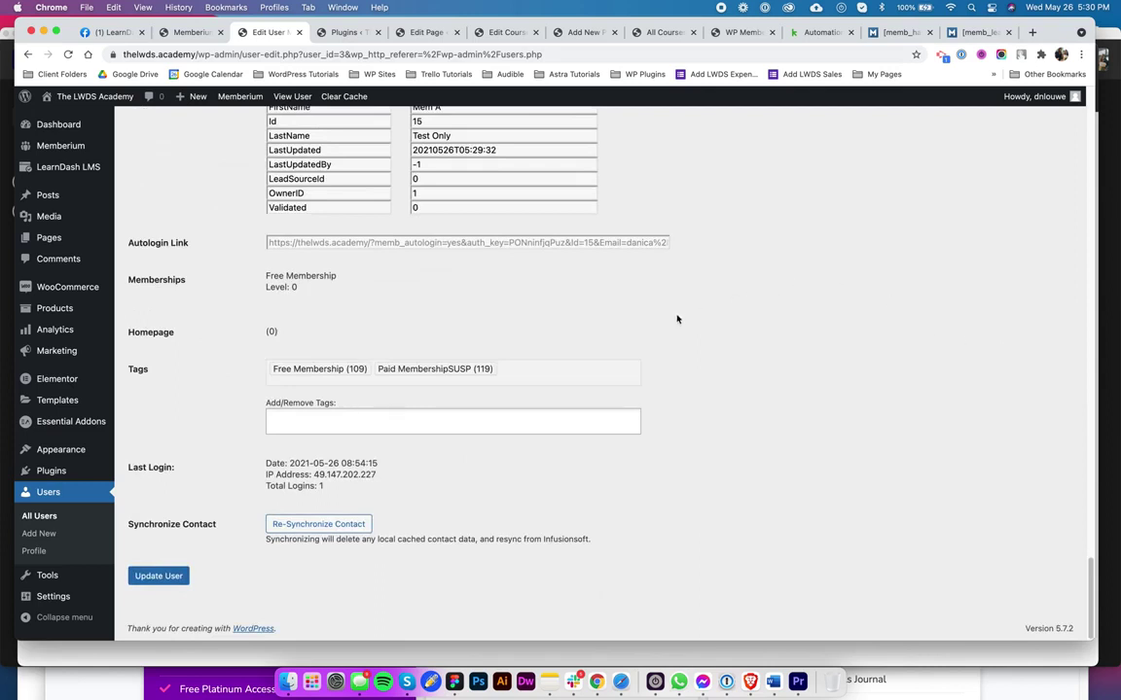
{"action": "left_click", "coordinate": [170, 32]}
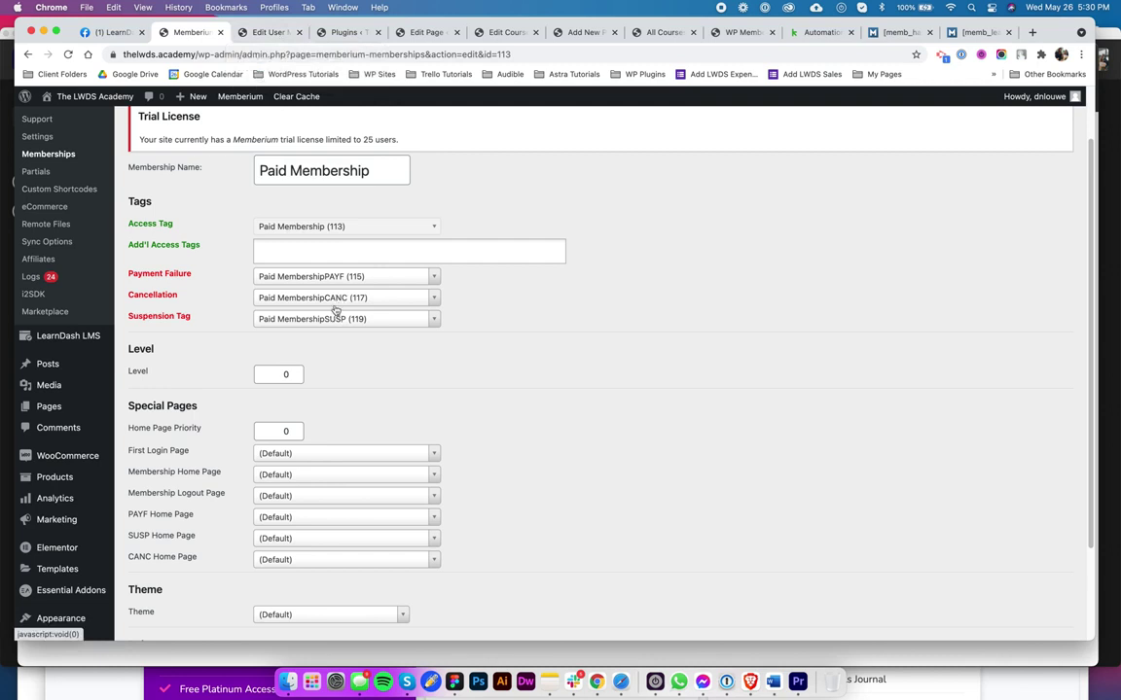
{"action": "left_click", "coordinate": [416, 34]}
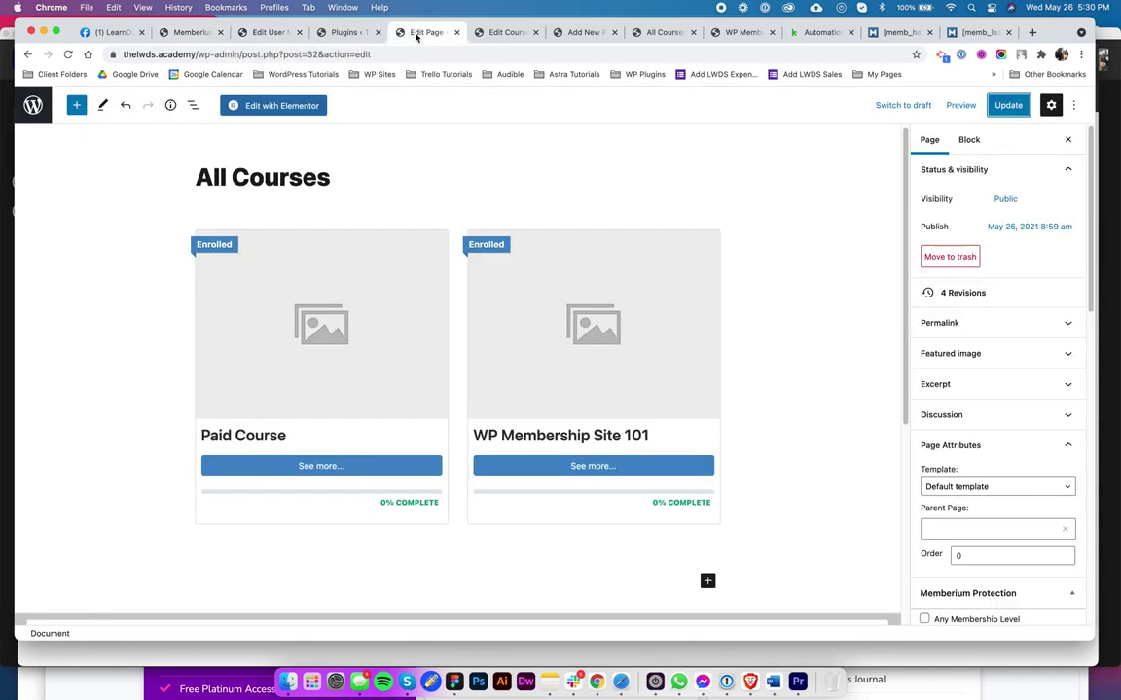